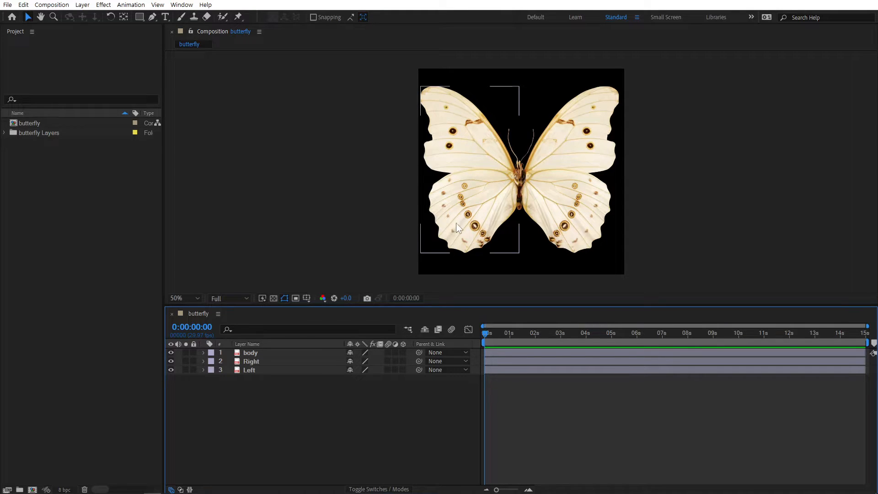
left_click(485, 201)
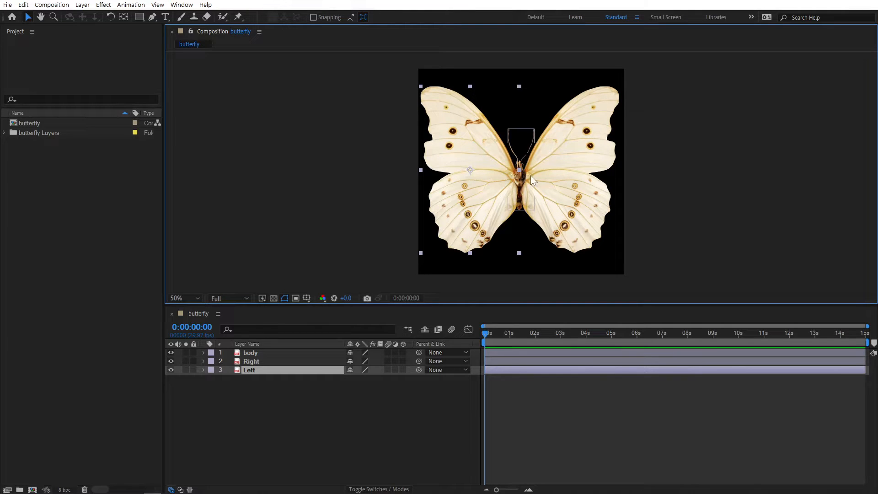
left_click(573, 167)
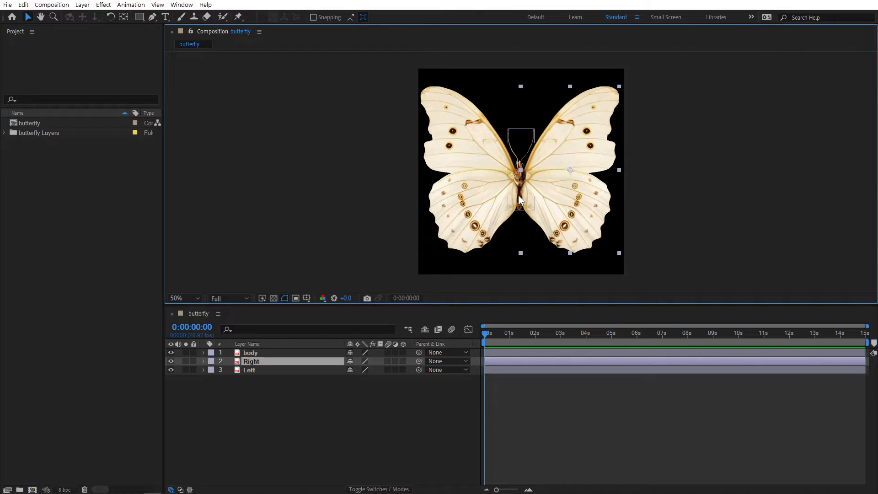
left_click(477, 182)
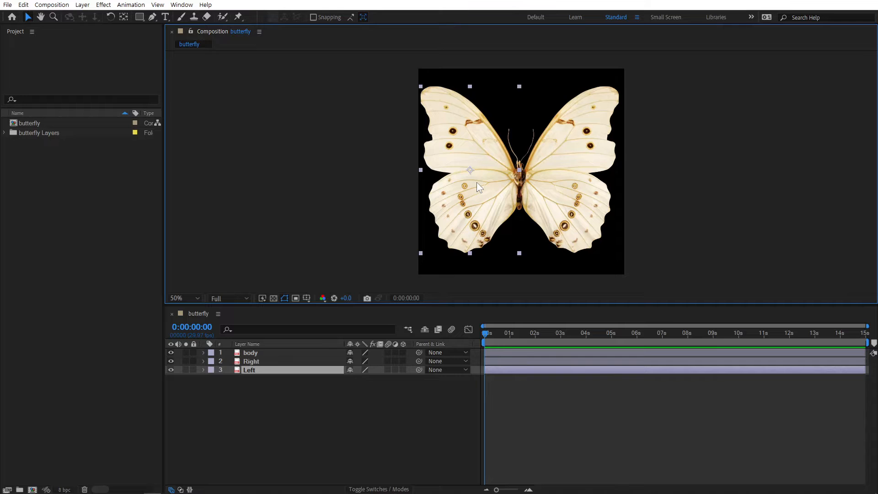
Hide the body layer to expose the inner edges of the two wings.
scroll(515, 207, "up", 1)
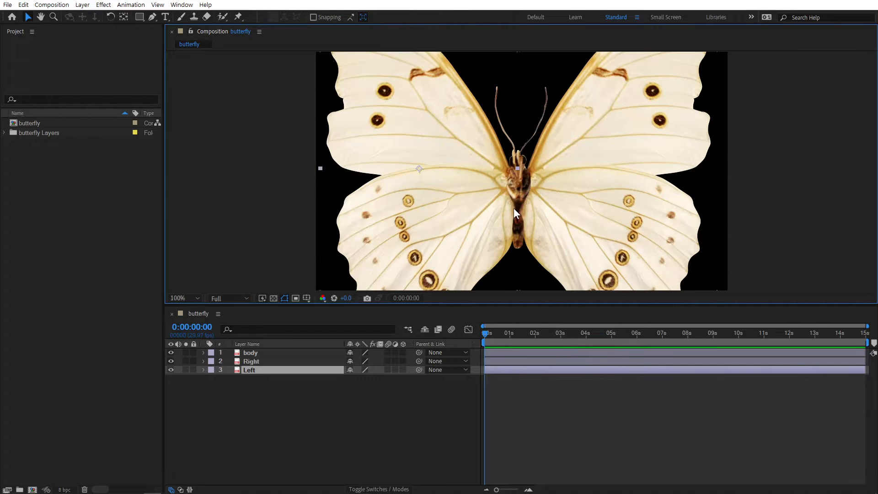
left_click(271, 353)
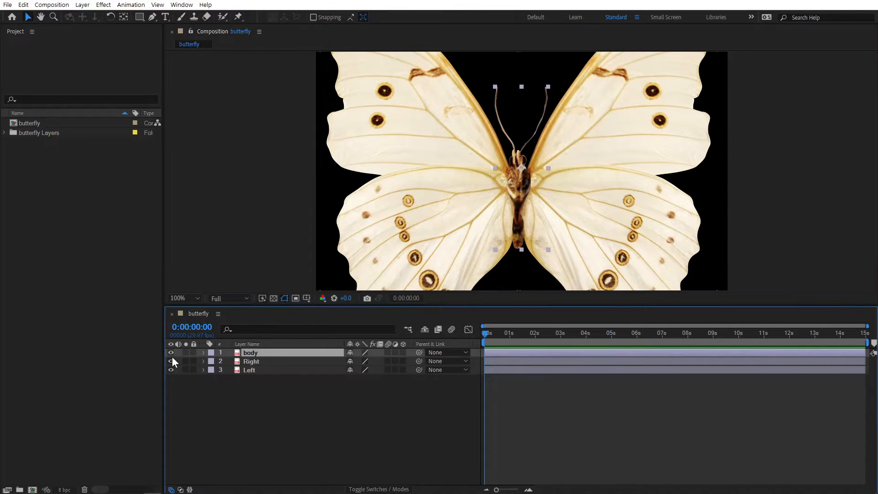
left_click(171, 352)
left_click(275, 397)
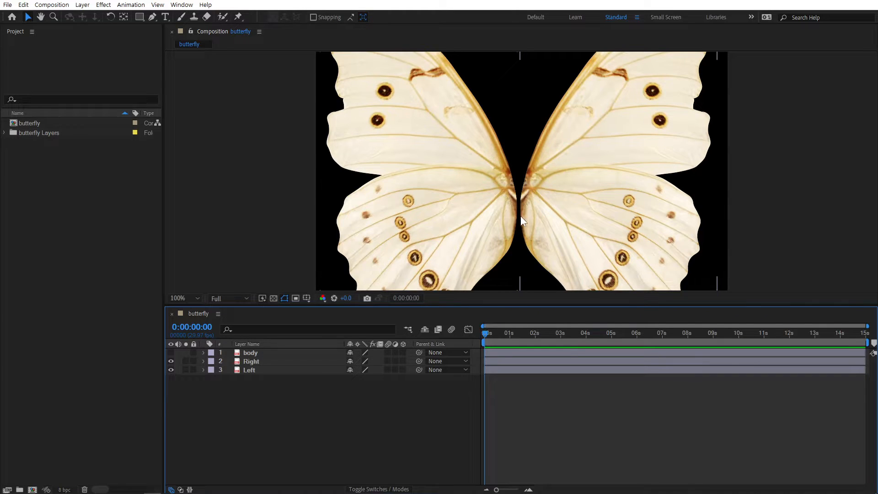
Move the anchor points of the Left and Right wing layers to their inner edges, where the wings join the body.
left_click(497, 240)
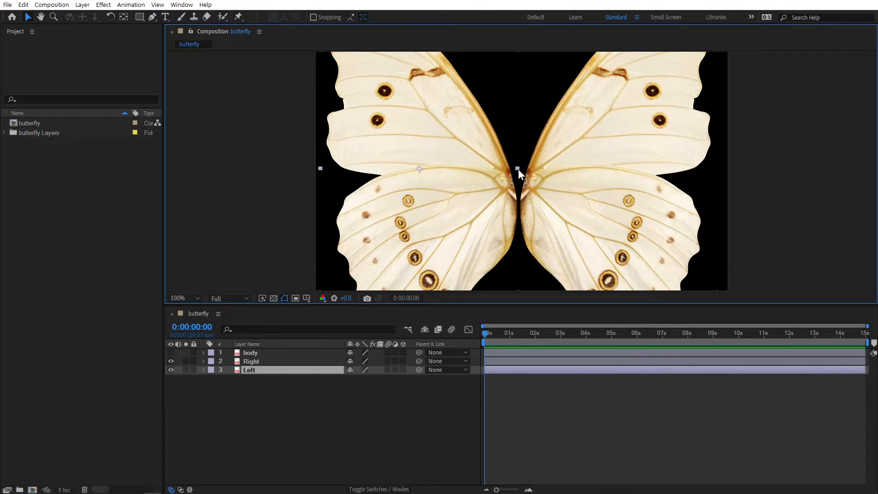
left_click(124, 17)
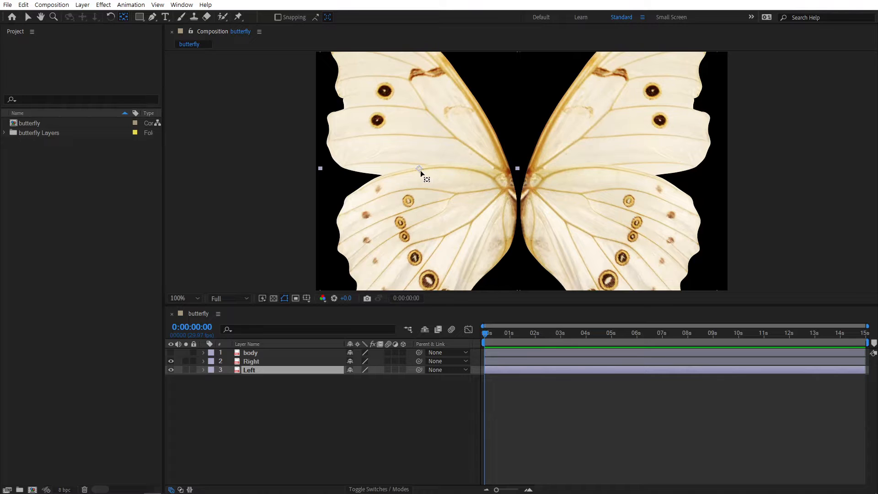
left_click(420, 169)
left_click_drag(419, 170, 517, 209)
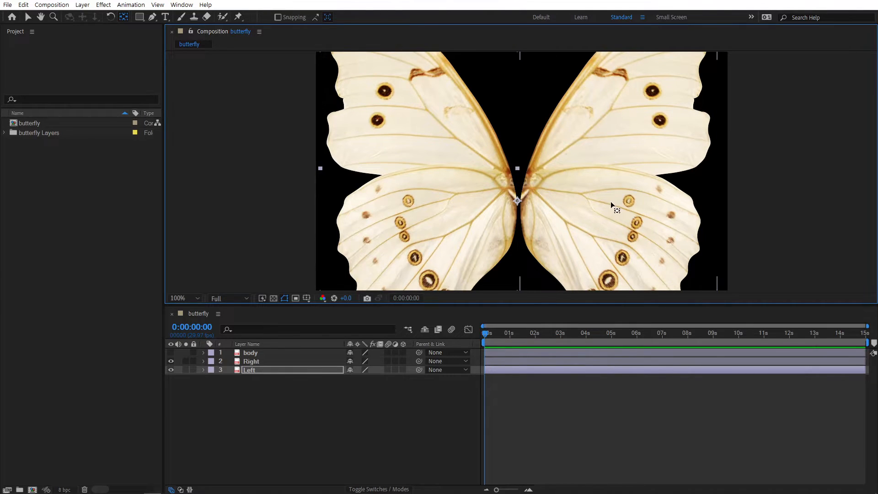
left_click(627, 203)
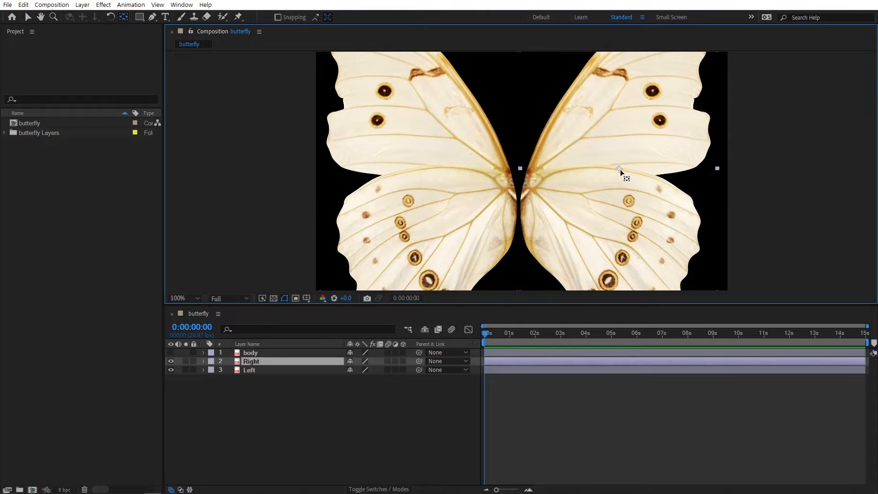
left_click_drag(618, 168, 521, 203)
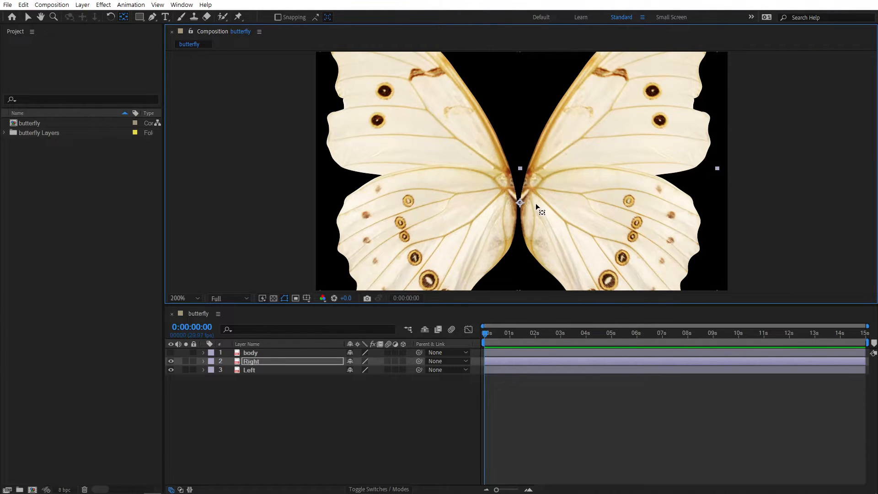
Add a horizontal ruler guide across the wing joint and align the wing layers' anchor points to it.
scroll(536, 203, "up", 4)
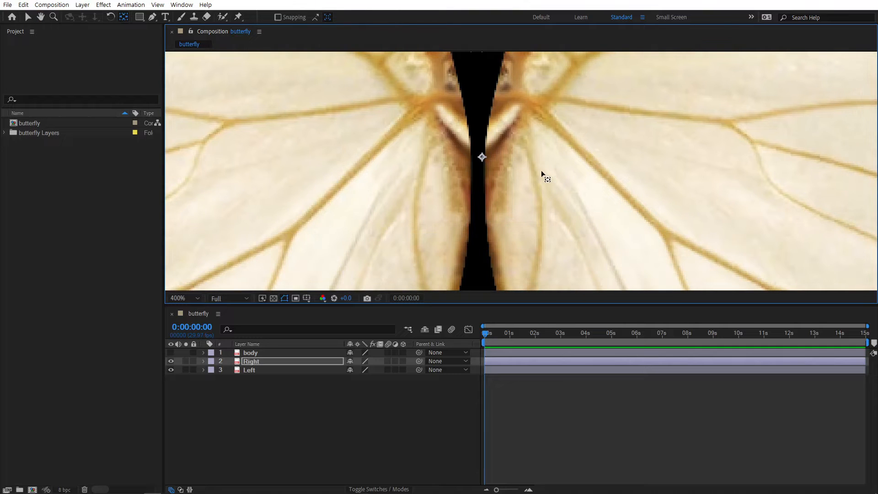
key("ctrl+r")
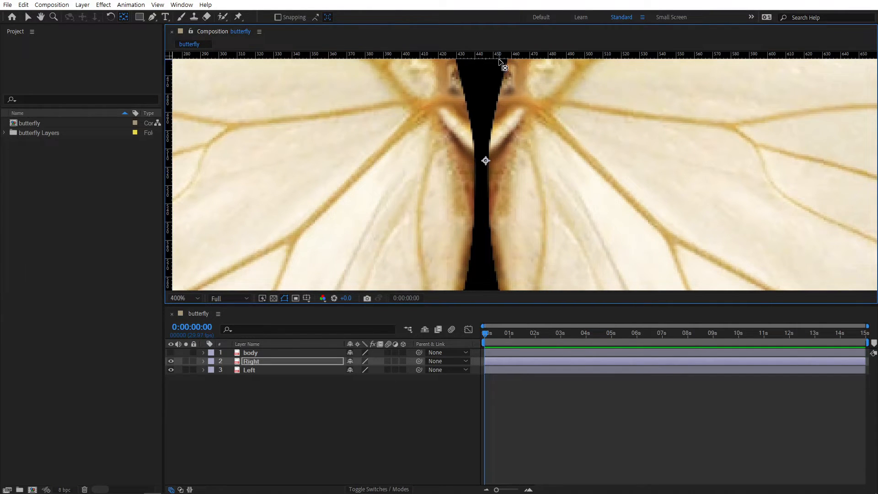
left_click_drag(500, 60, 499, 172)
left_click(316, 136)
left_click_drag(471, 157, 473, 173)
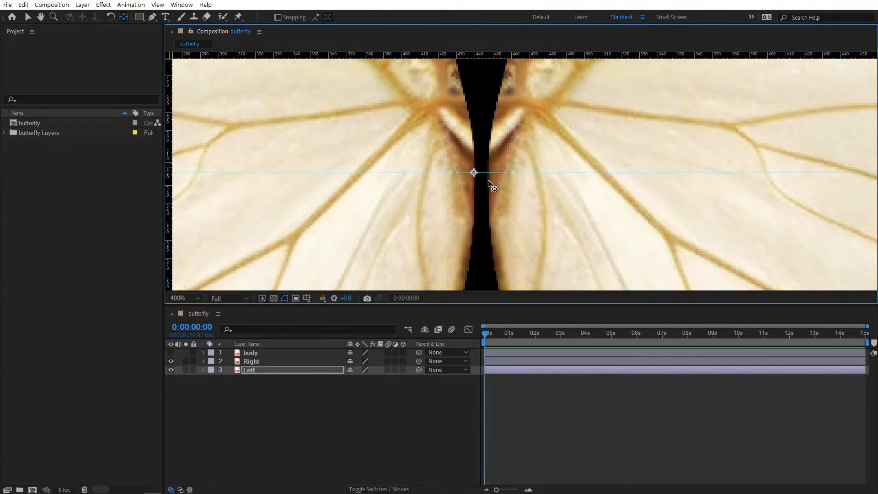
Show the body layer again and move its anchor point to the middle of the body on the horizontal guide.
left_click(274, 352)
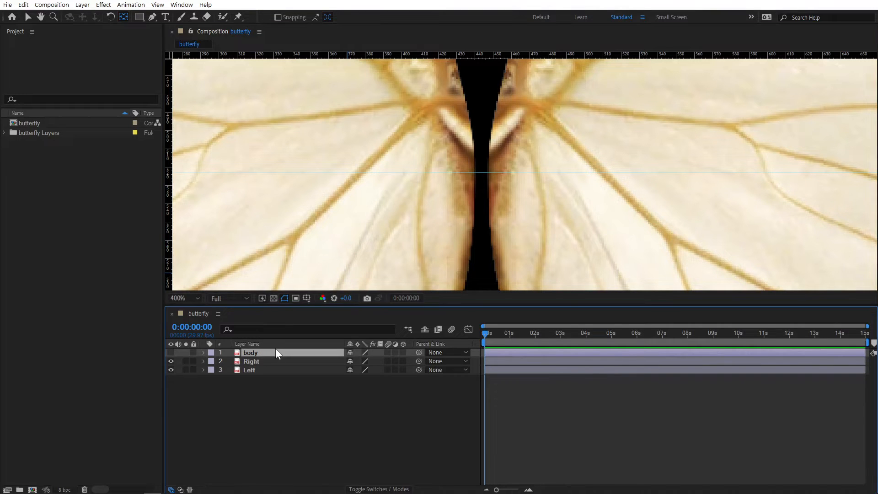
left_click(171, 353)
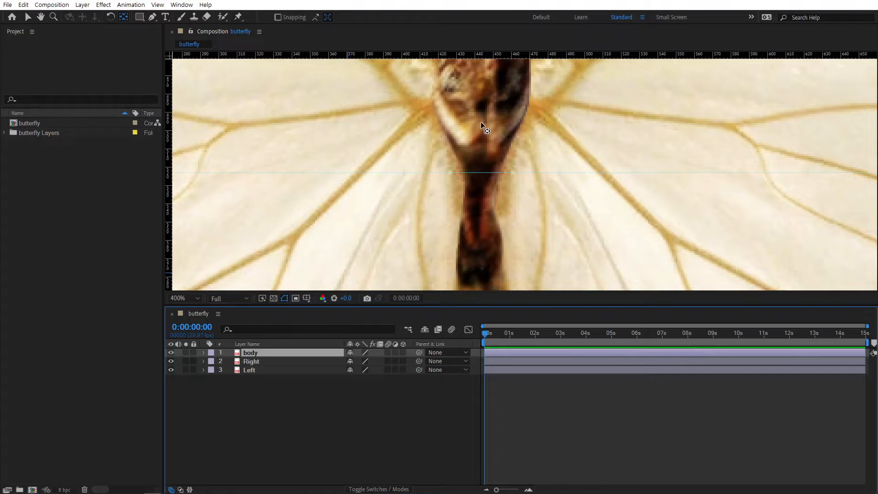
key("comma")
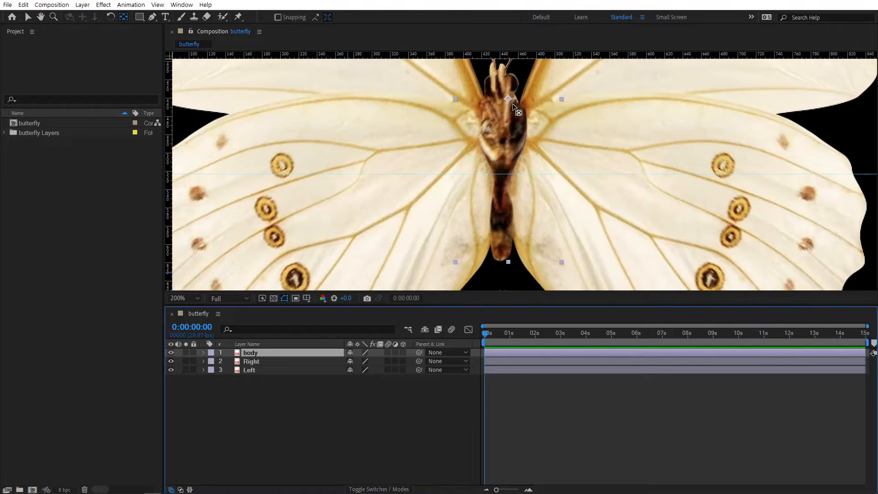
left_click_drag(509, 99, 501, 168)
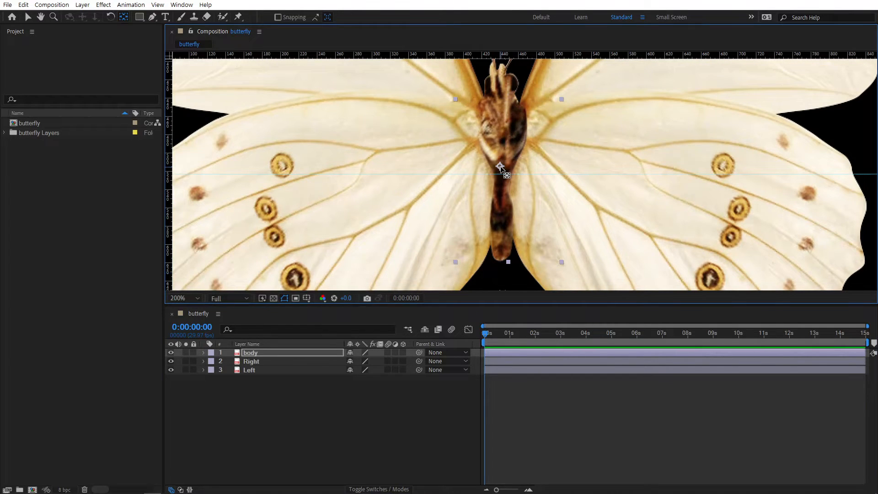
key("period")
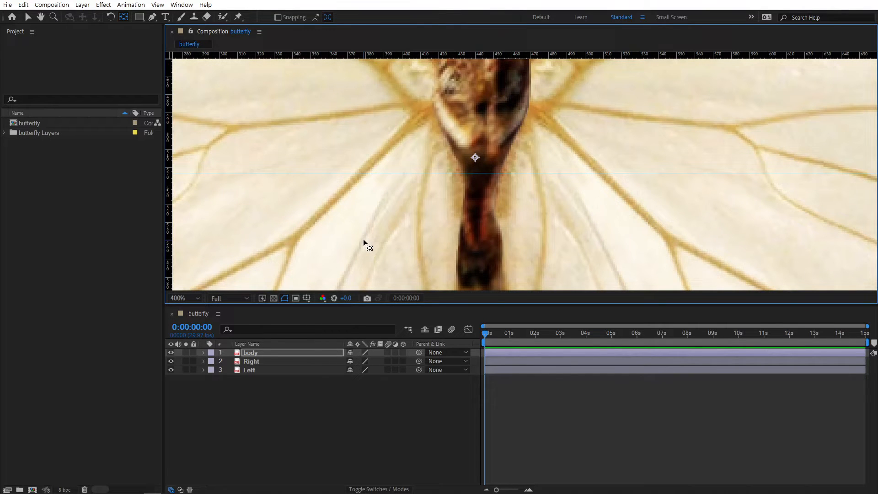
left_click_drag(476, 158, 480, 173)
left_click(270, 393)
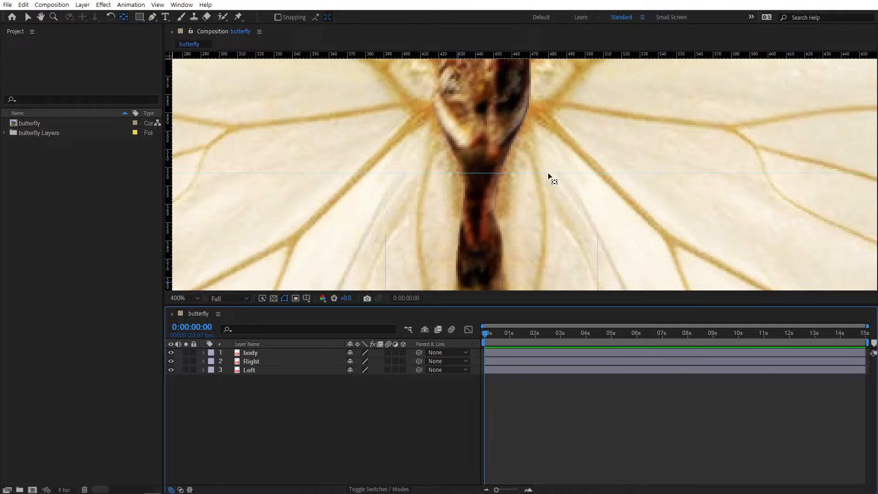
Turn the body, Right and Left layers into 3D layers.
scroll(548, 172, "down", 2)
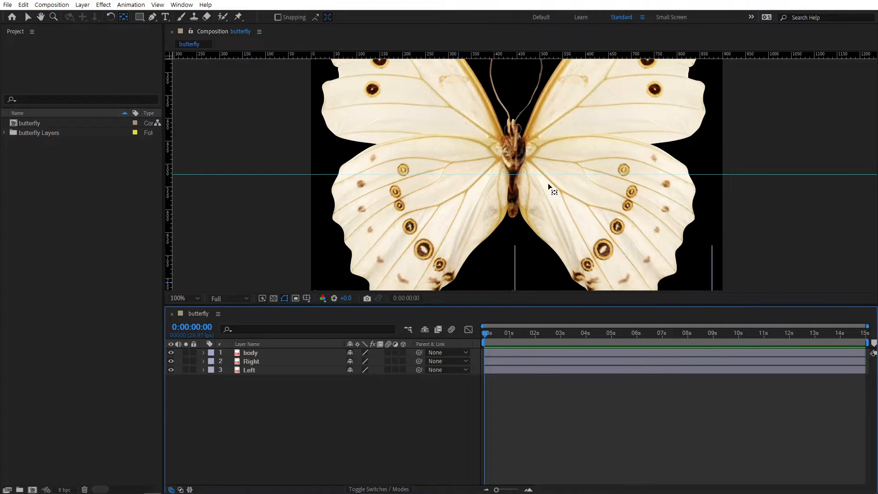
left_click(27, 17)
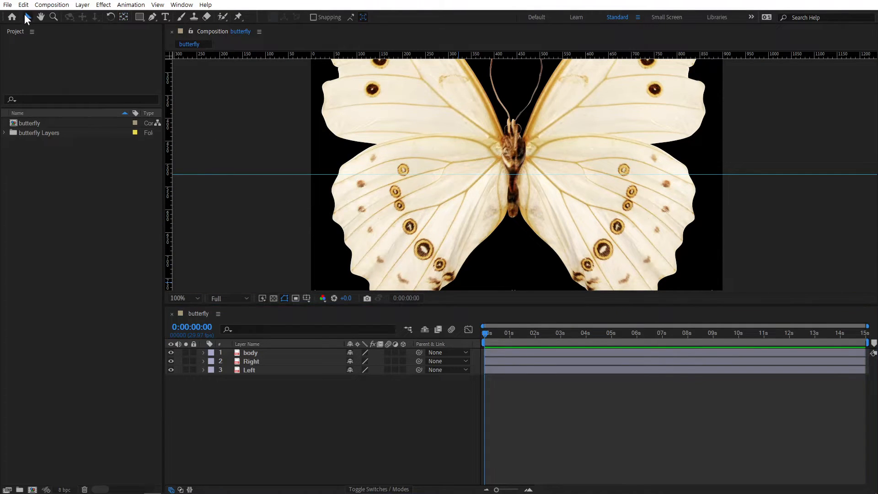
left_click_drag(306, 404, 241, 331)
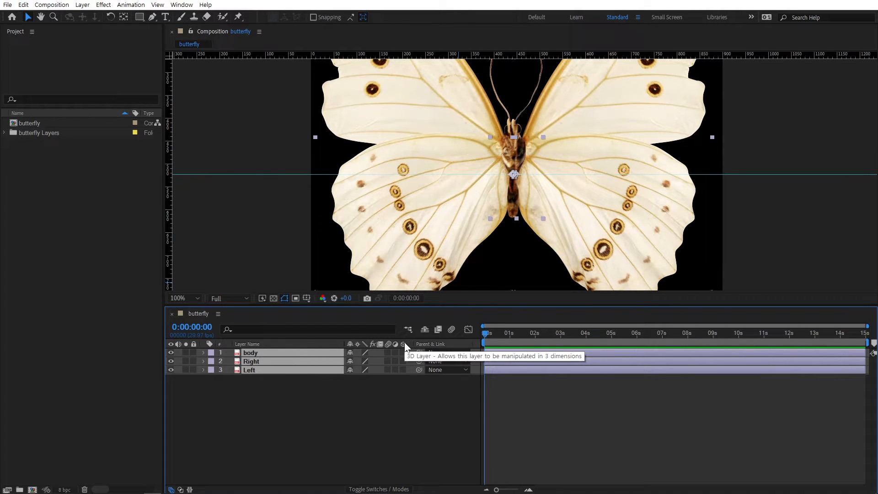
left_click(403, 352)
left_click_drag(403, 362, 403, 378)
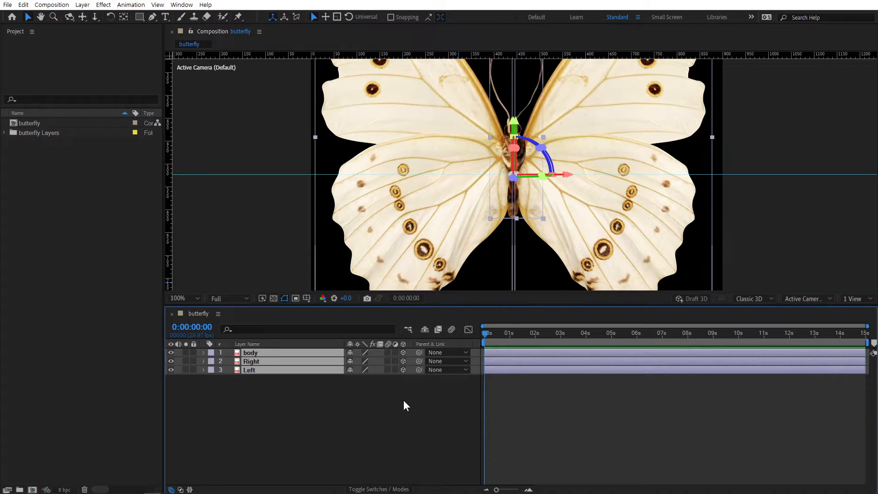
left_click(359, 394)
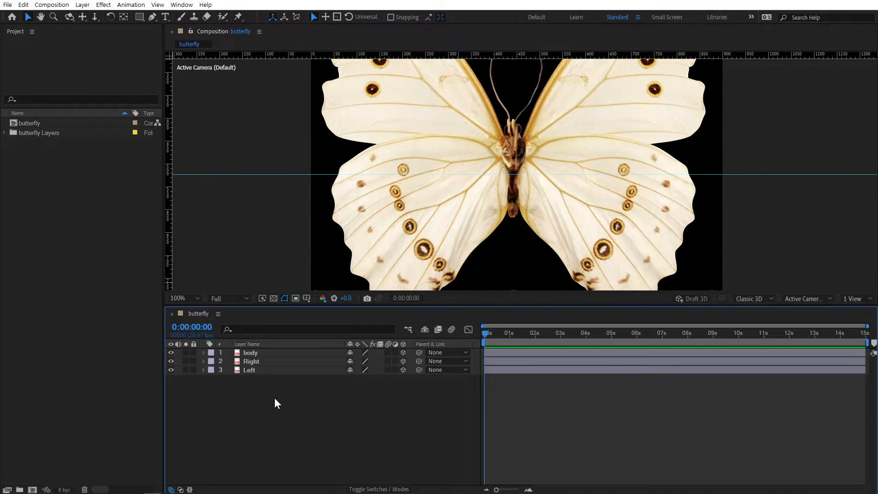
Reveal the rotation properties of the Right and Left wing layers.
left_click(256, 353)
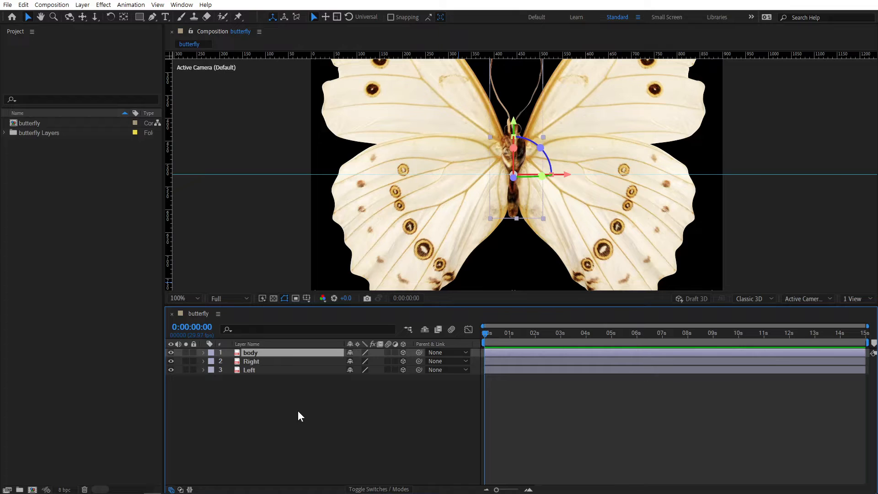
left_click_drag(262, 380, 256, 361)
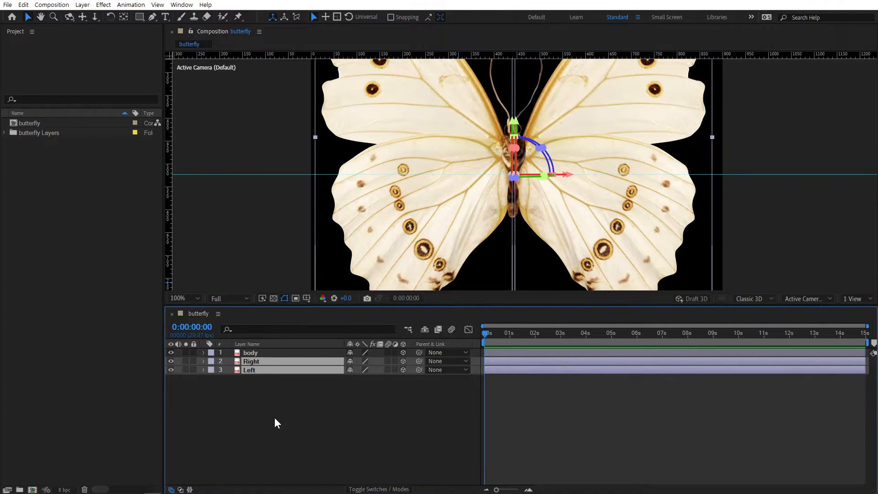
key("r")
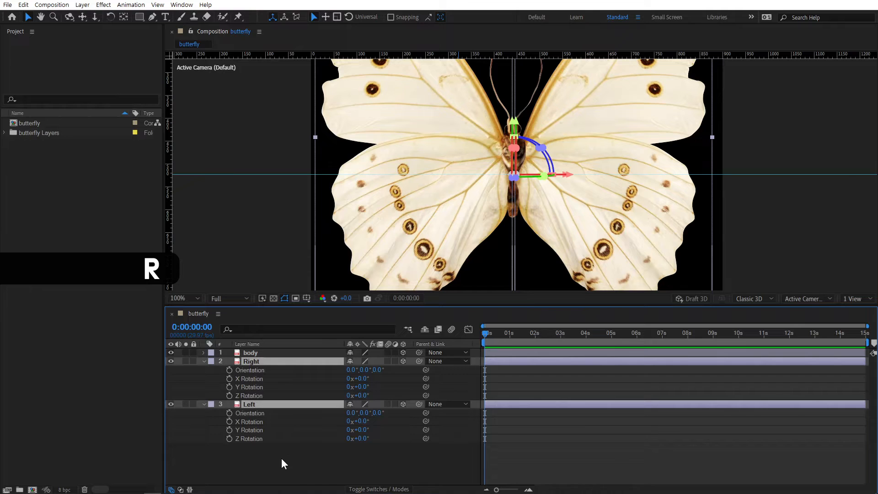
left_click(320, 446)
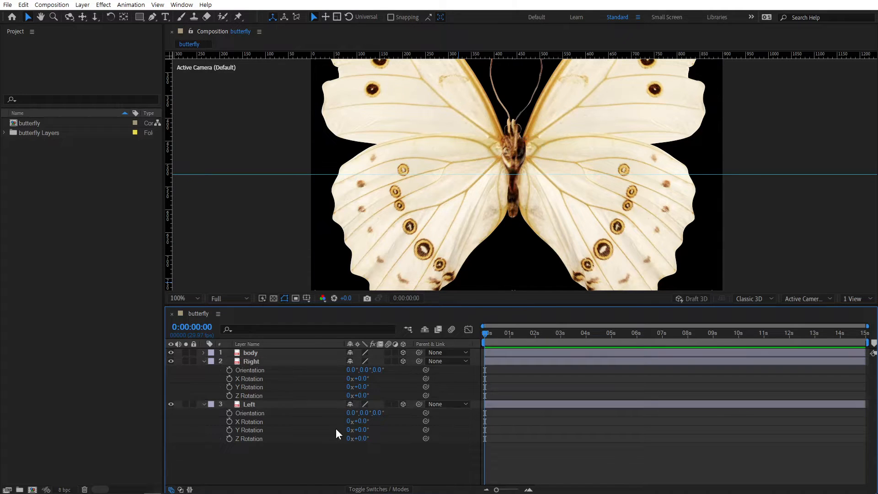
Add a Y Rotation keyframe to the Right layer at 0 seconds and set it to 60°.
left_click(270, 363)
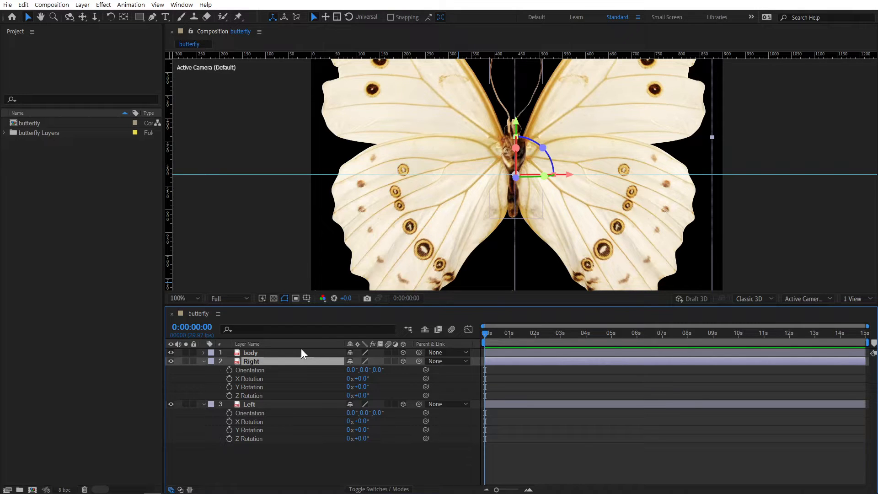
left_click(229, 386)
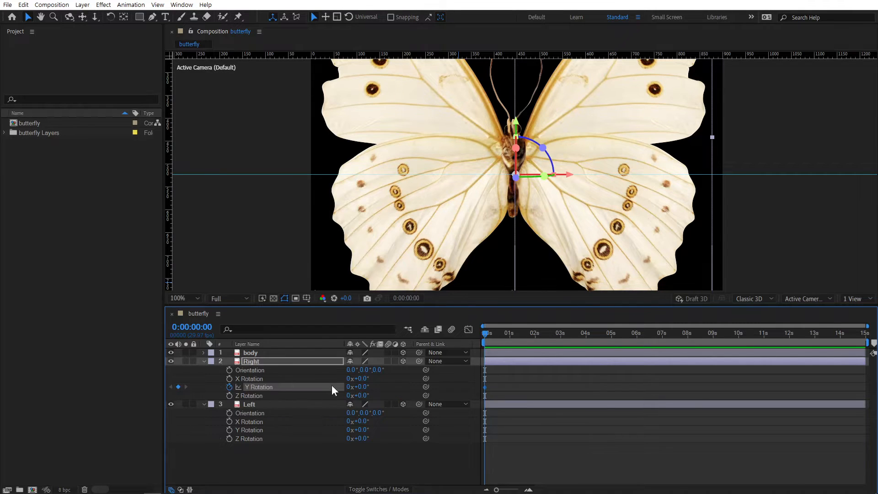
left_click(360, 388)
type("60")
key("Return")
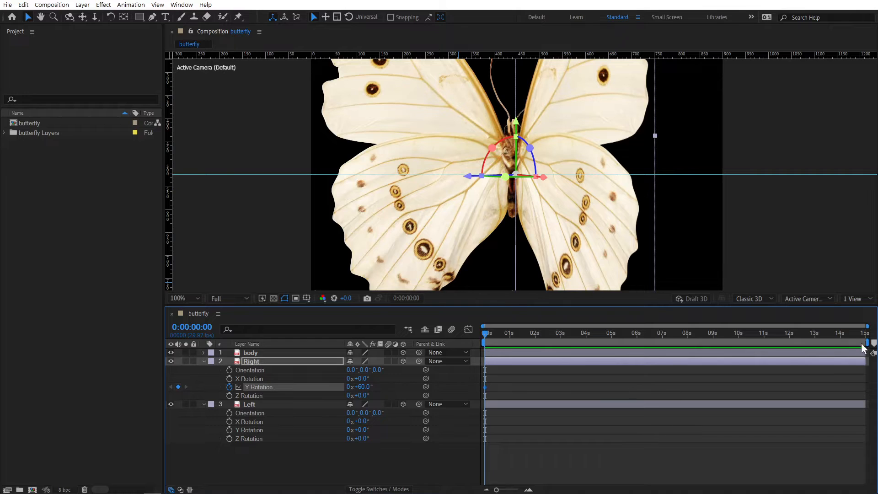
End the work area at 5 seconds and trim the butterfly composition to it.
left_click(612, 341)
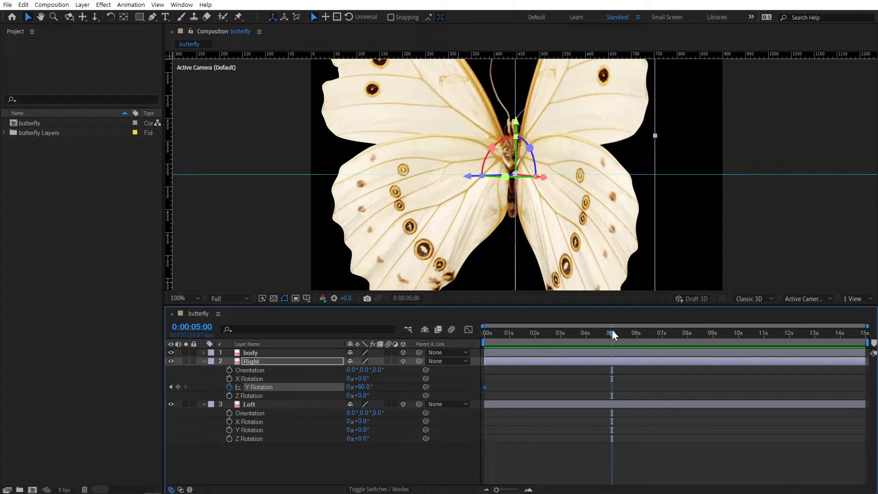
key("n")
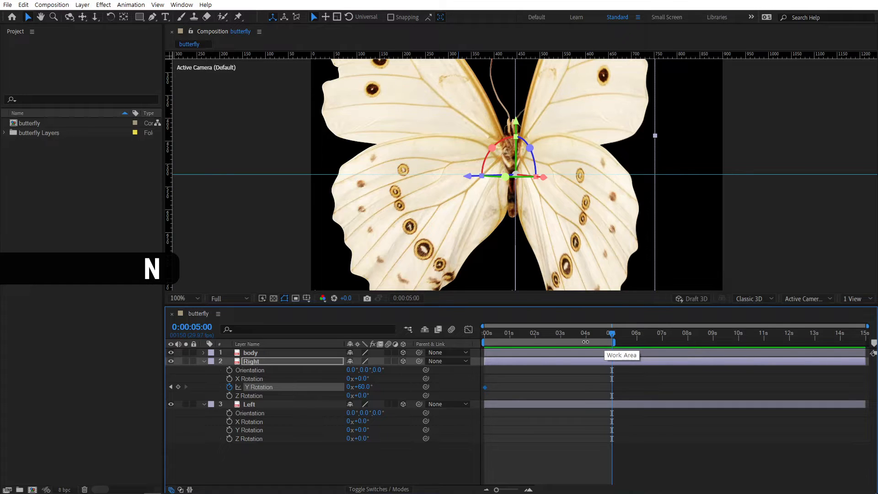
right_click(586, 343)
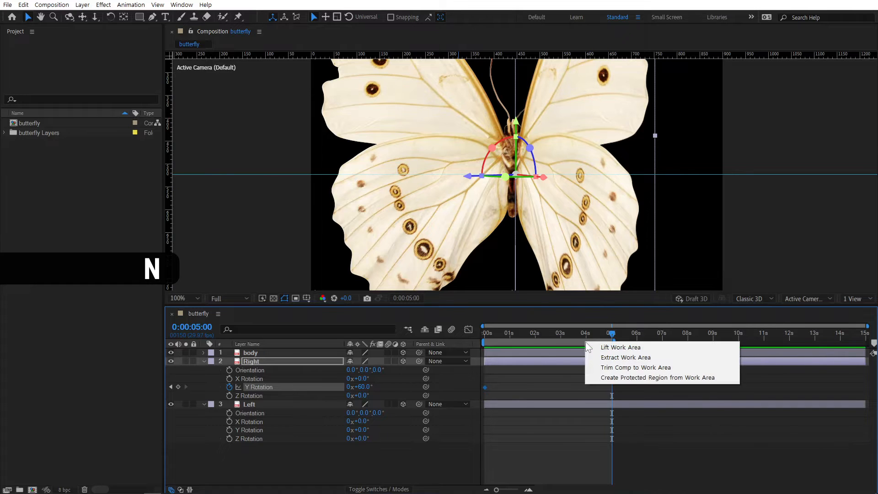
left_click(628, 368)
Add Y Rotation keyframes to the Right layer: 60° at frame 20 and -60° at frame 10.
left_click_drag(496, 337, 510, 336)
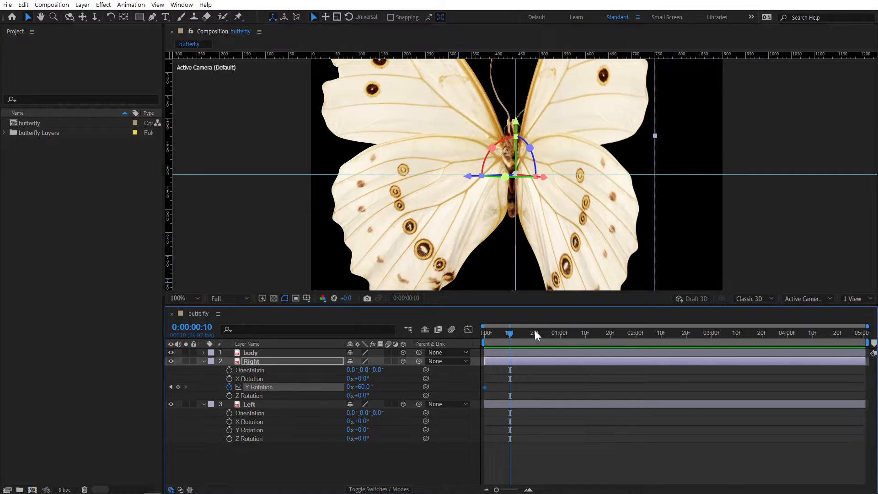
left_click_drag(510, 335, 535, 340)
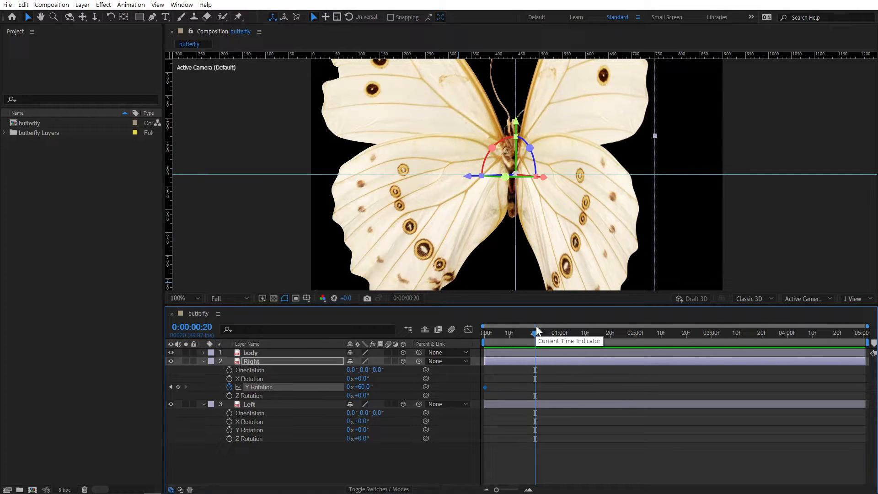
left_click(178, 387)
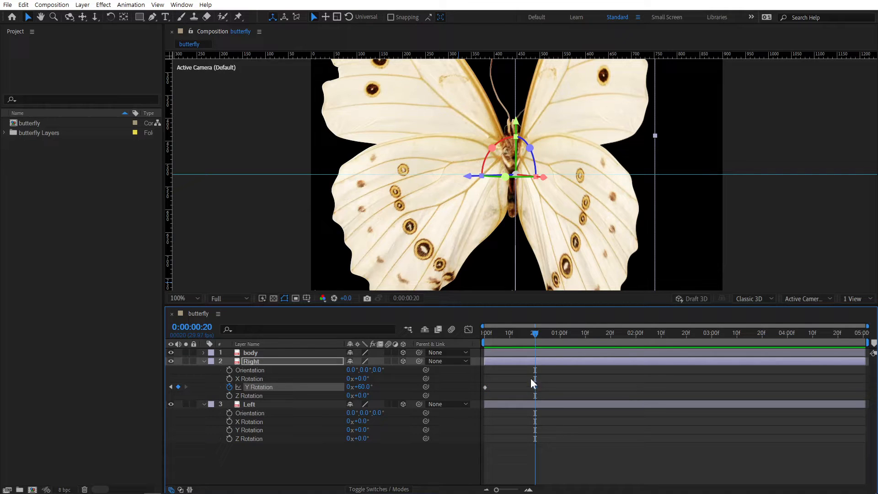
left_click(509, 334)
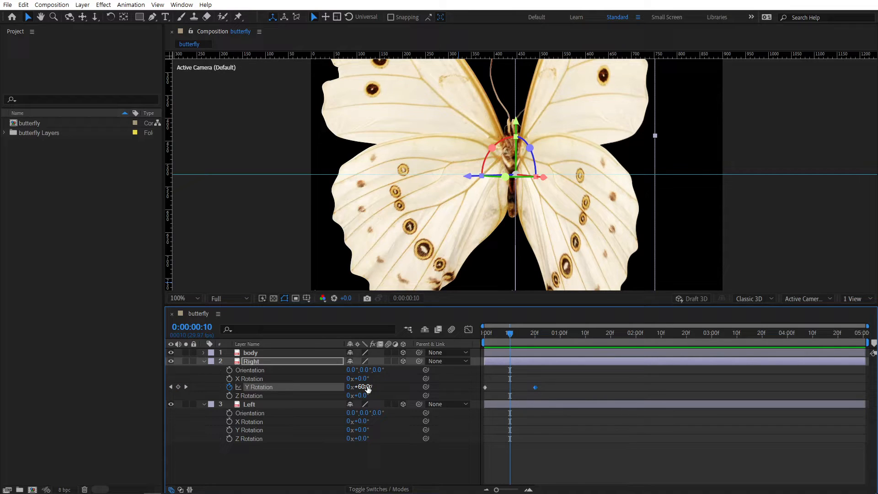
type("60")
left_click(553, 385)
End the work area at frame 20 and preview the Right wing's flap.
left_click_drag(507, 337, 536, 344)
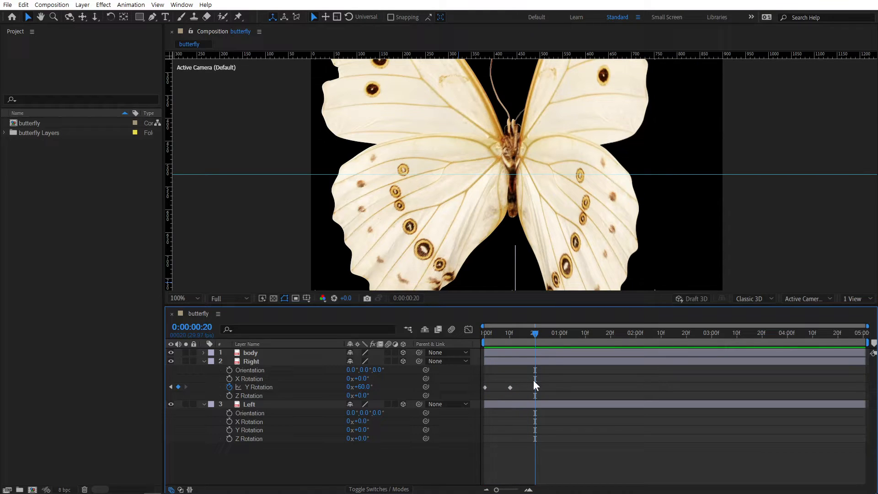
key("n")
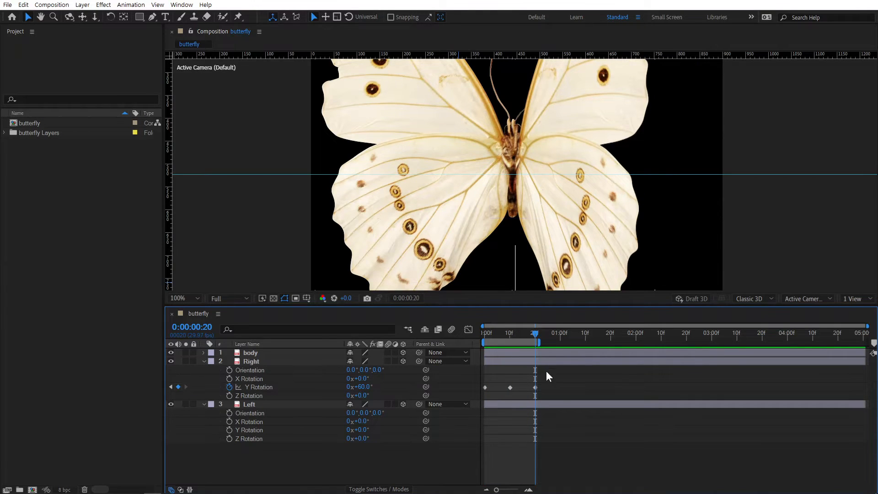
key("space")
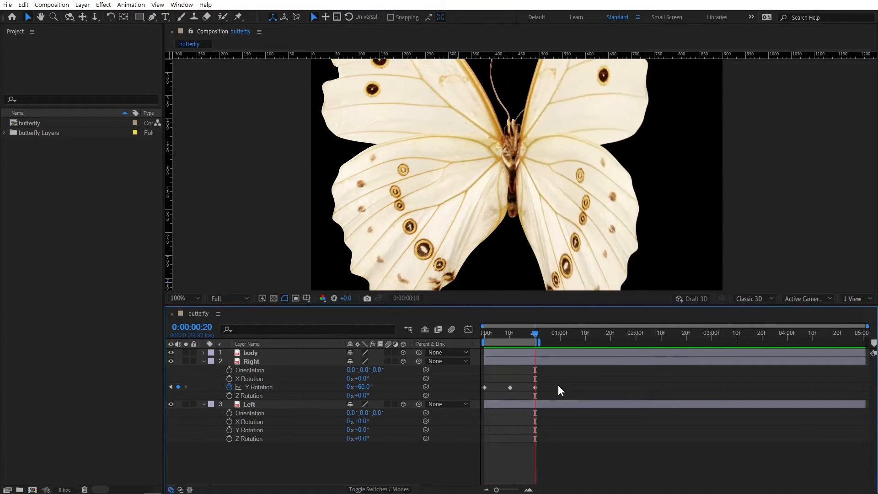
key("space")
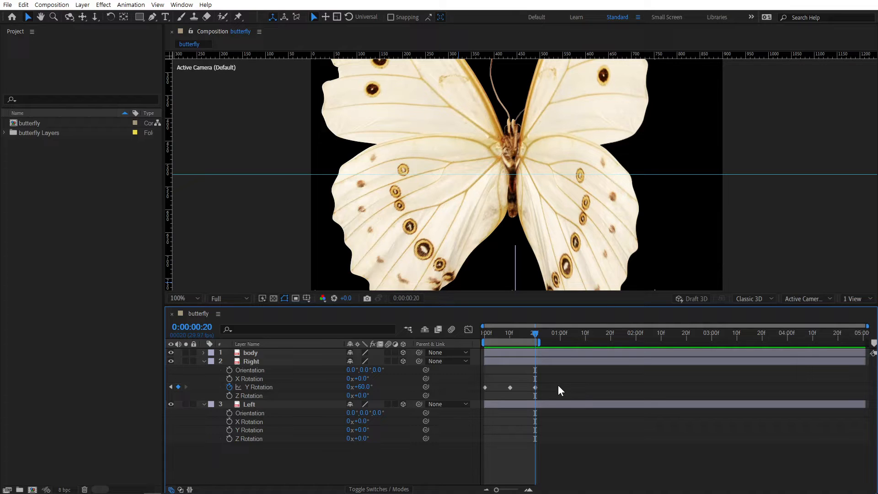
Add a Y Rotation keyframe to the Left layer at 0 seconds and set it to -60°.
left_click(317, 404)
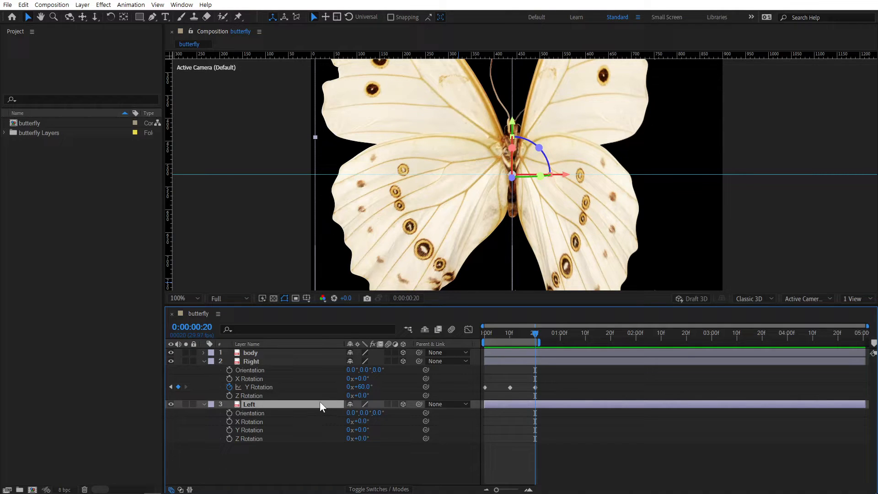
left_click_drag(495, 336, 459, 340)
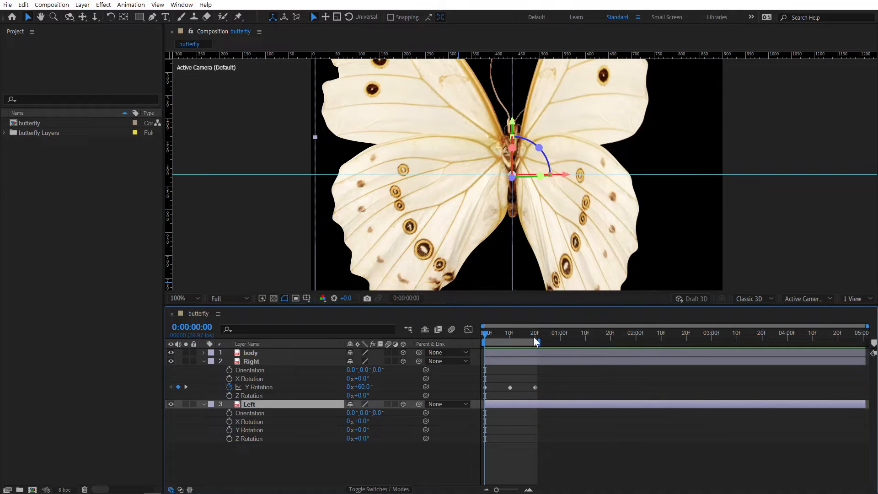
left_click(229, 430)
left_click(359, 430)
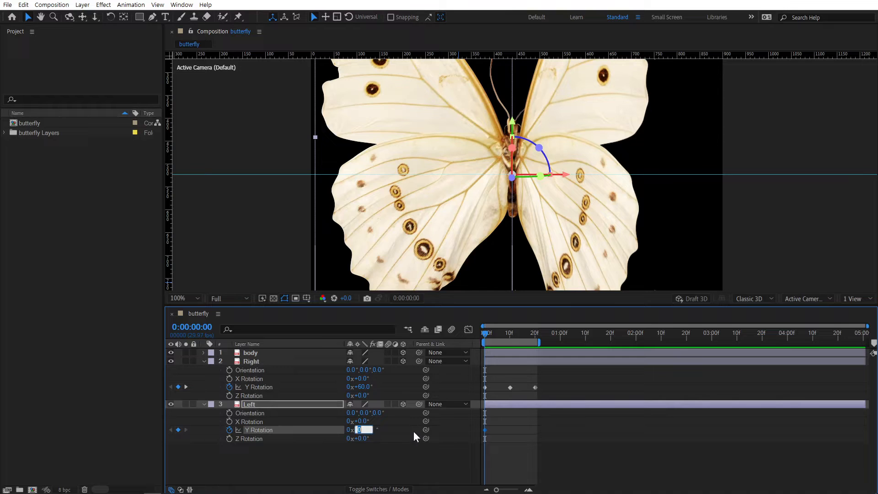
type("-60")
key("Return")
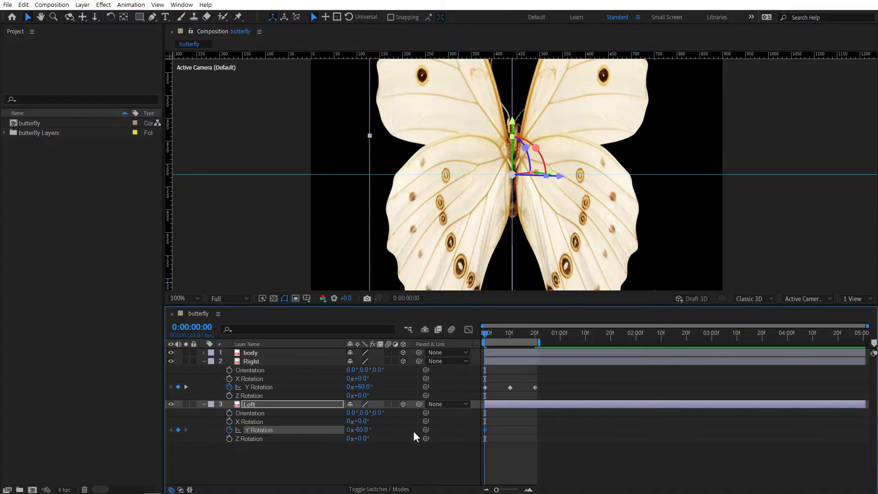
Add Left layer Y Rotation keyframes of -60° at frame 20 and 60° at frame 10, and preview both wings flapping.
left_click(536, 332)
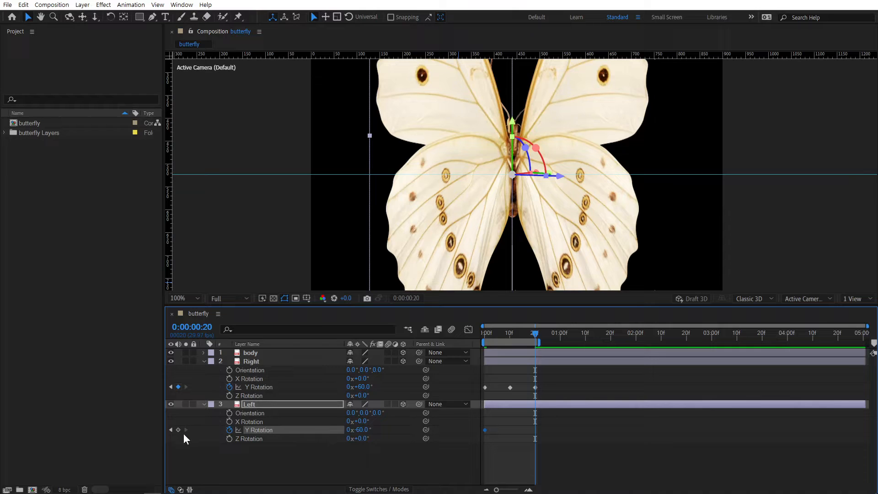
left_click(511, 337)
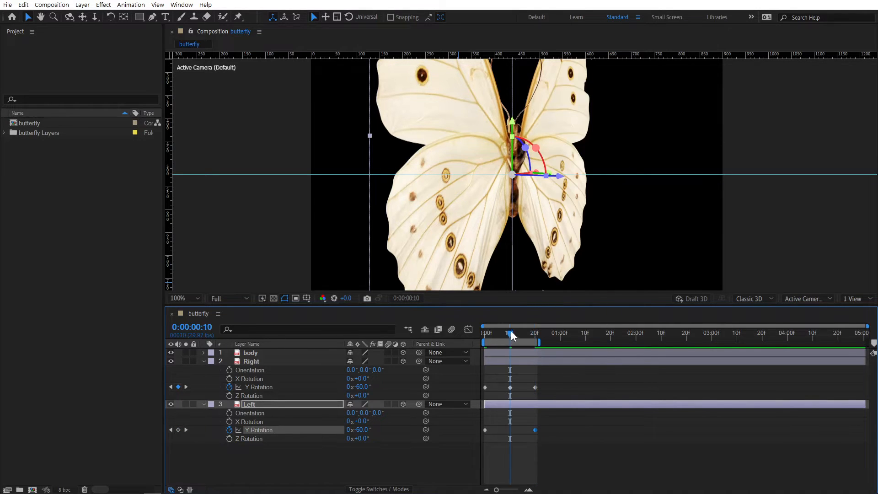
left_click(362, 430)
type("60")
key("Return")
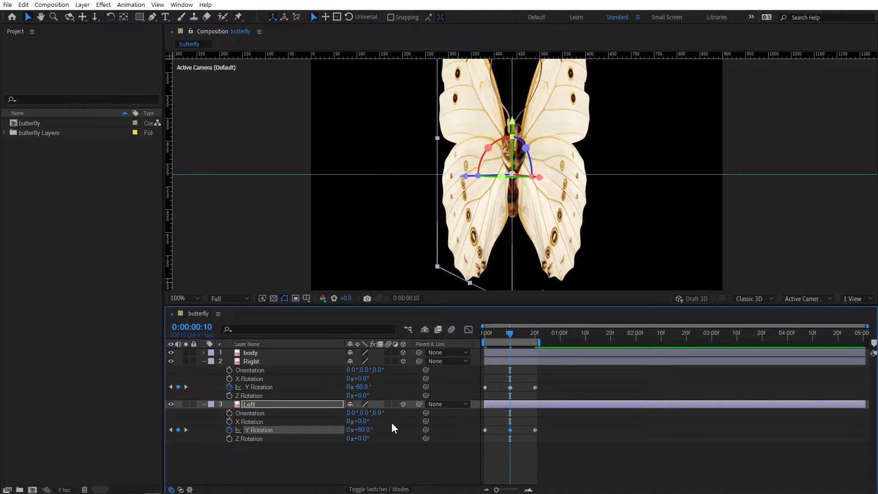
left_click(565, 441)
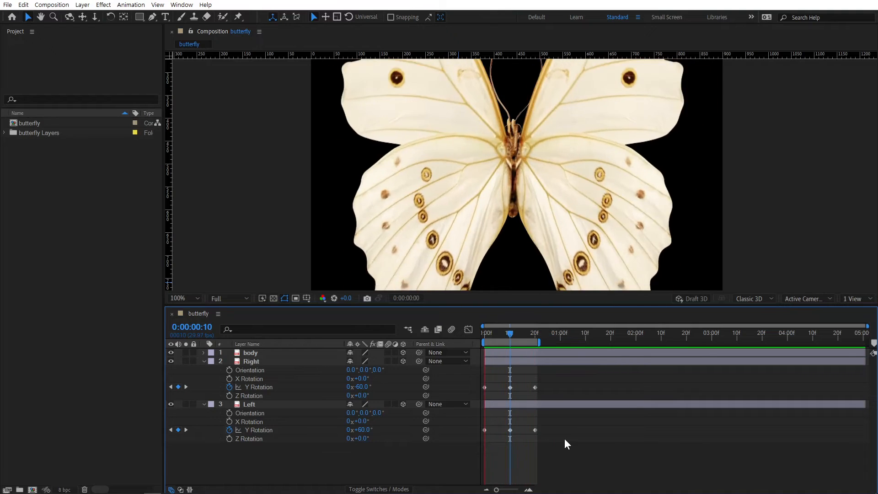
key("space")
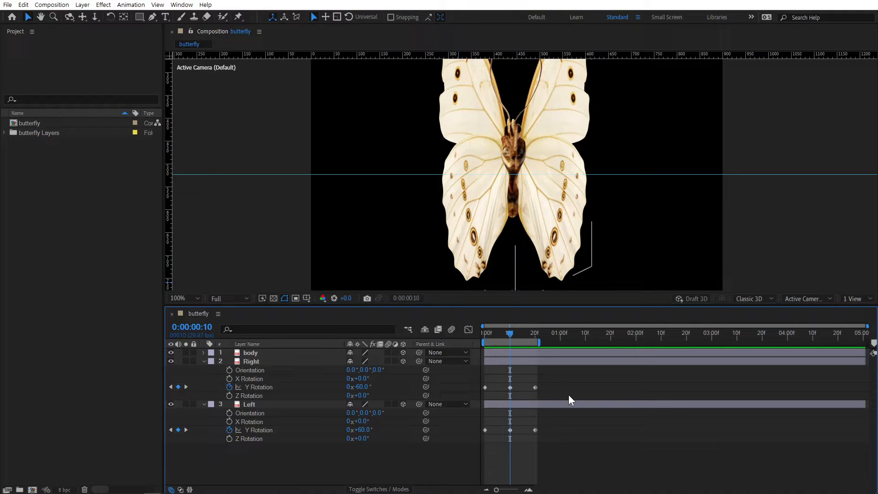
Apply Easy Ease to all Y Rotation keyframes of the Right and Left layers and preview the smoothed flap.
left_click_drag(523, 404, 470, 442)
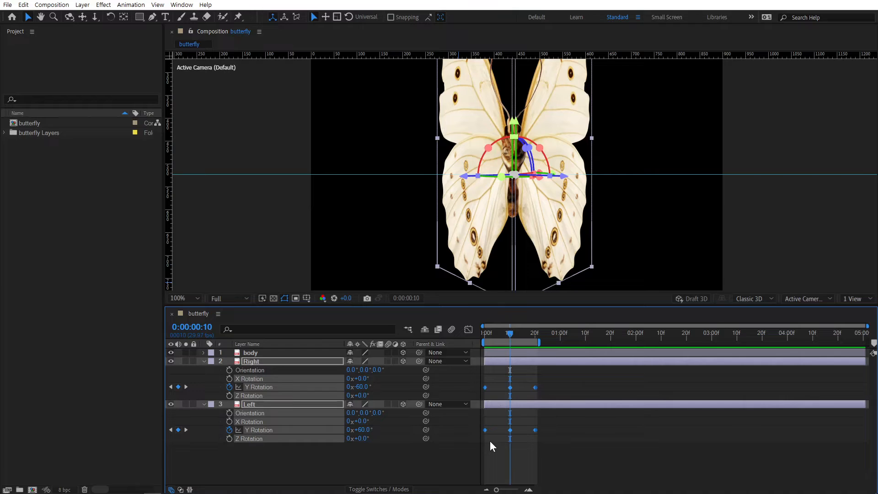
key("F9")
left_click(562, 459)
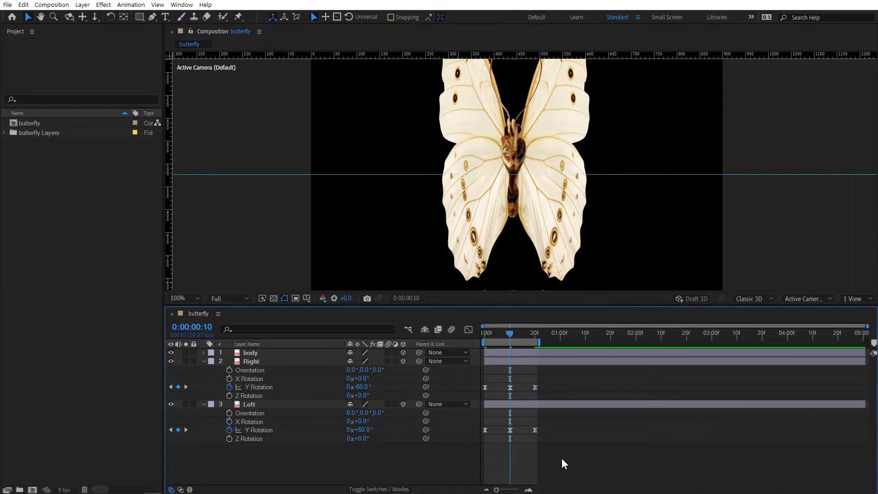
key("space")
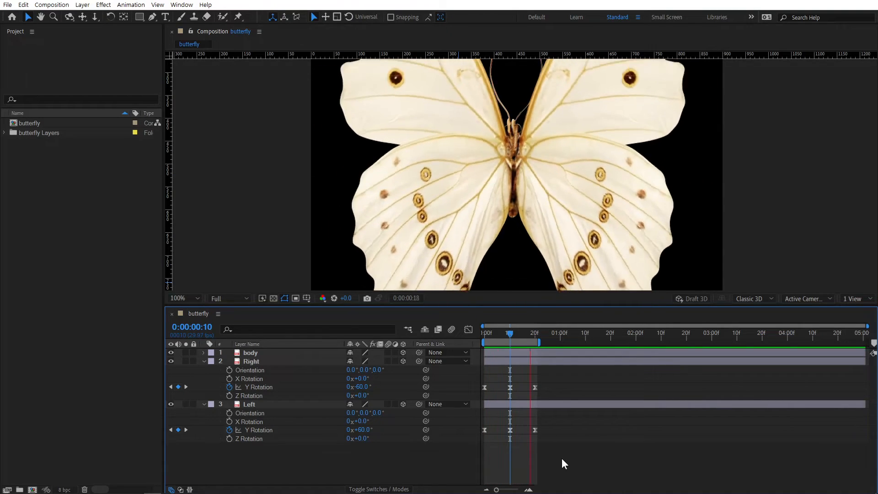
key("space")
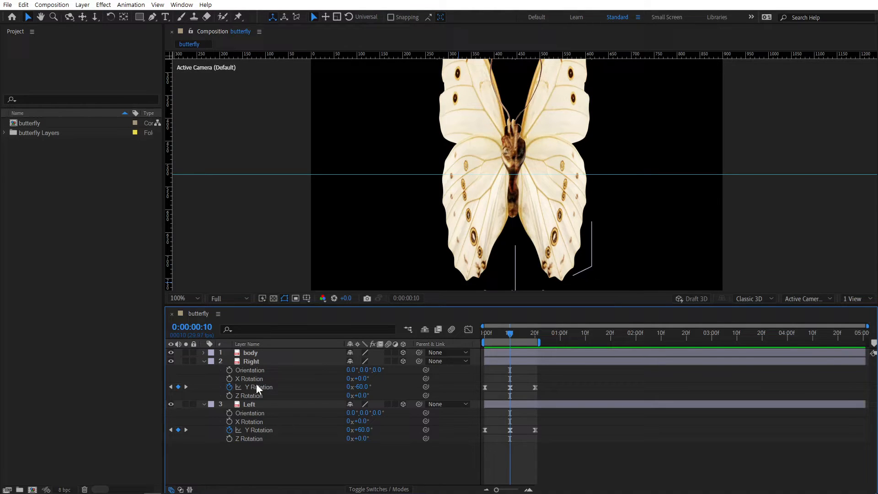
Add the expression loopOut(type = "cycle", numKeyframes = 0) to the Right layer's Y Rotation.
left_click(229, 387, "alt")
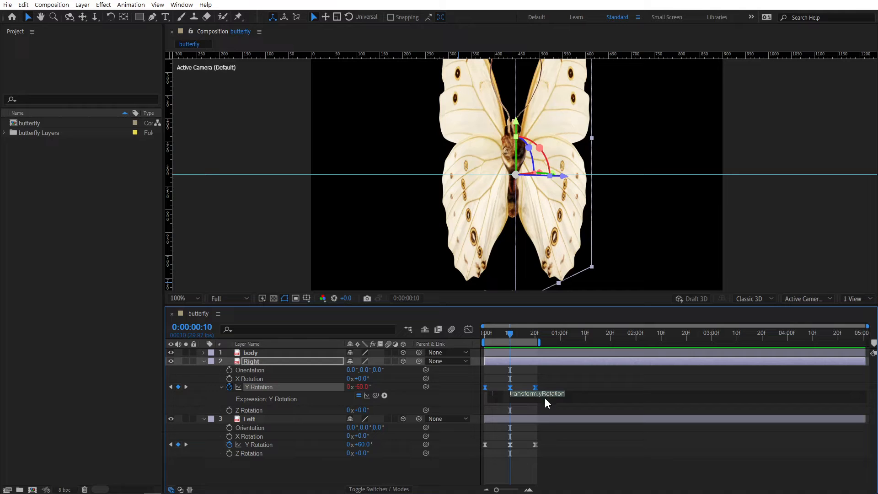
left_click(384, 395)
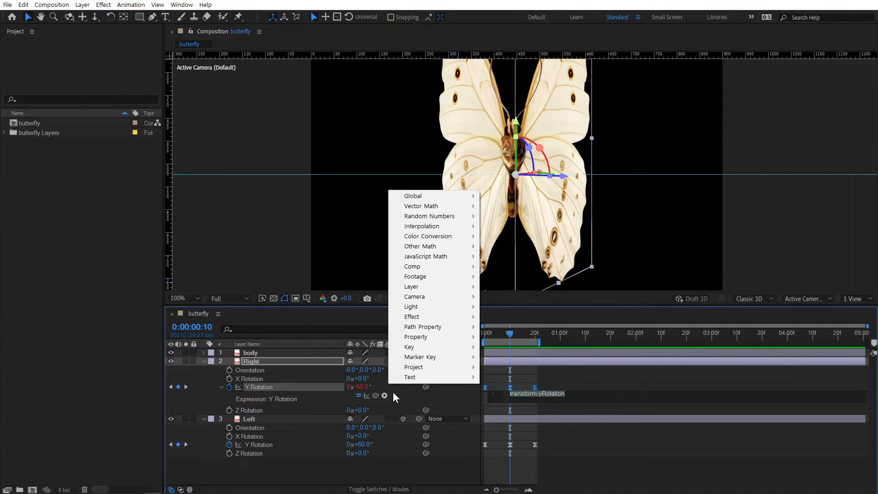
mouse_move(432, 337)
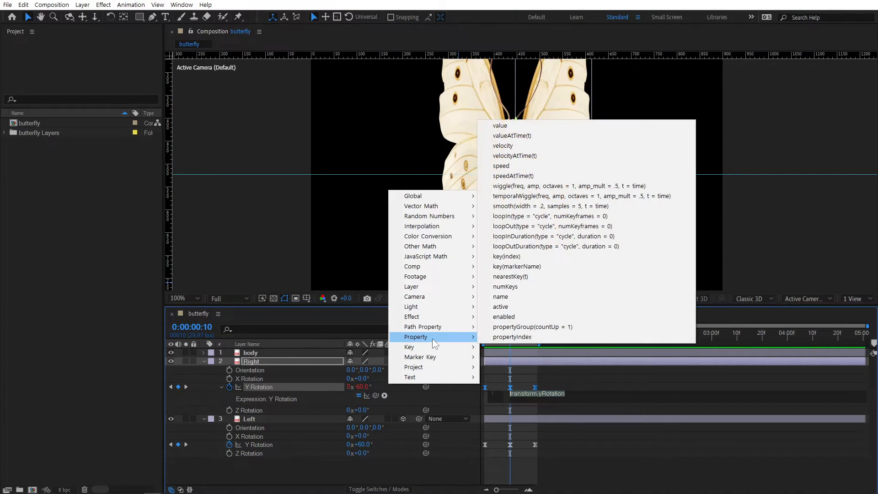
left_click(530, 227)
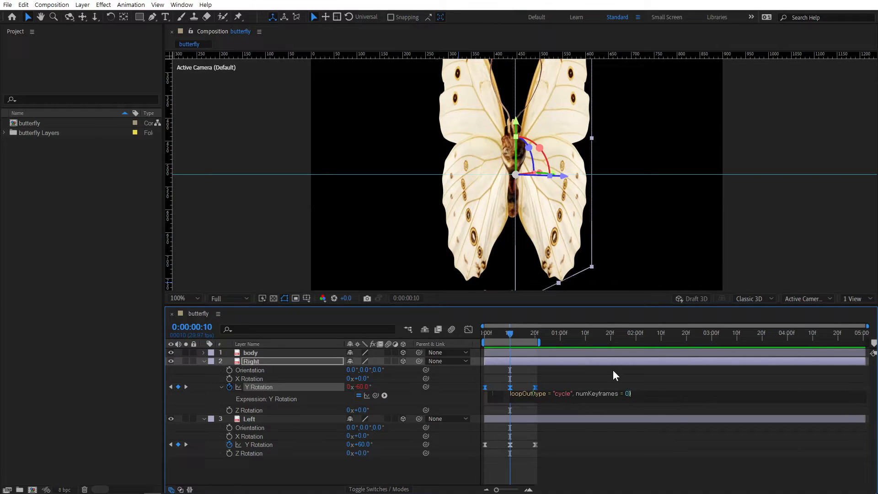
left_click(613, 370)
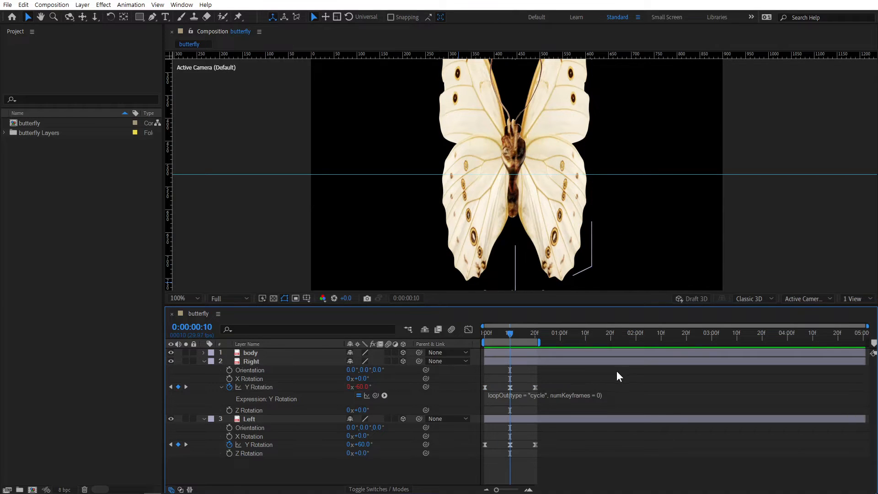
Add the expression loopOut(type = "cycle", numKeyframes = 0) to the Left layer's Y Rotation.
left_click(229, 446, "alt")
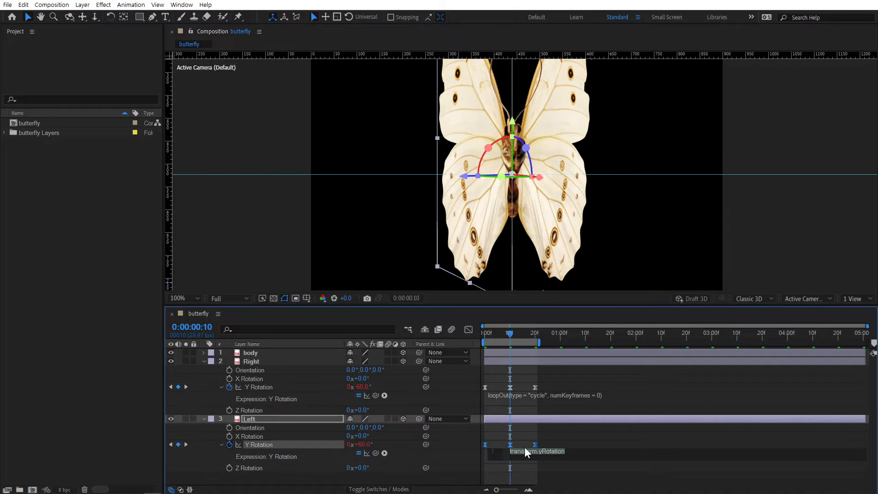
left_click(384, 453)
mouse_move(429, 396)
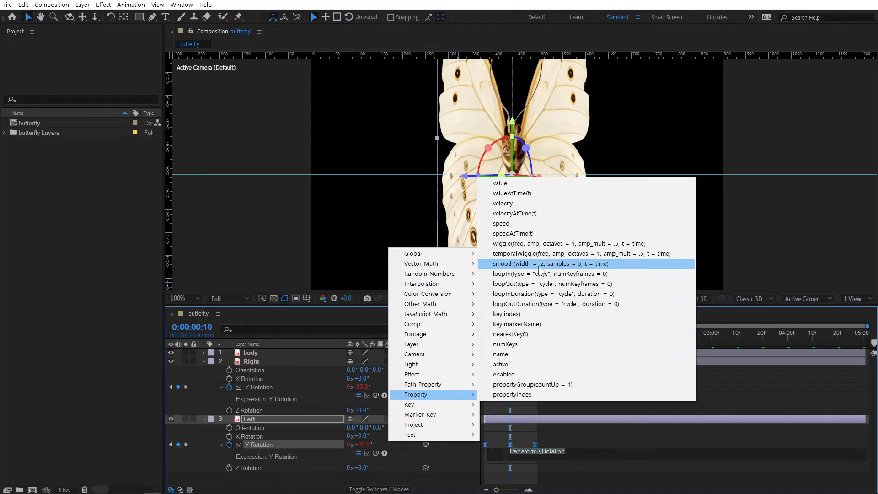
left_click(538, 284)
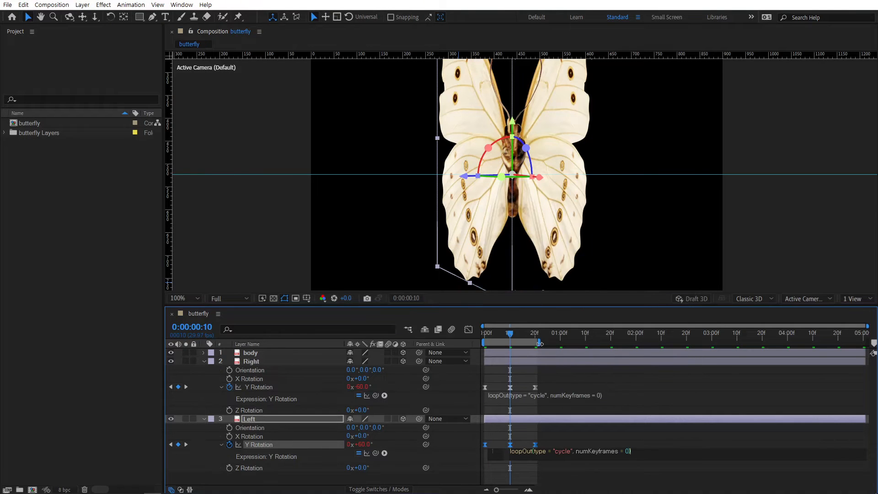
left_click(526, 343)
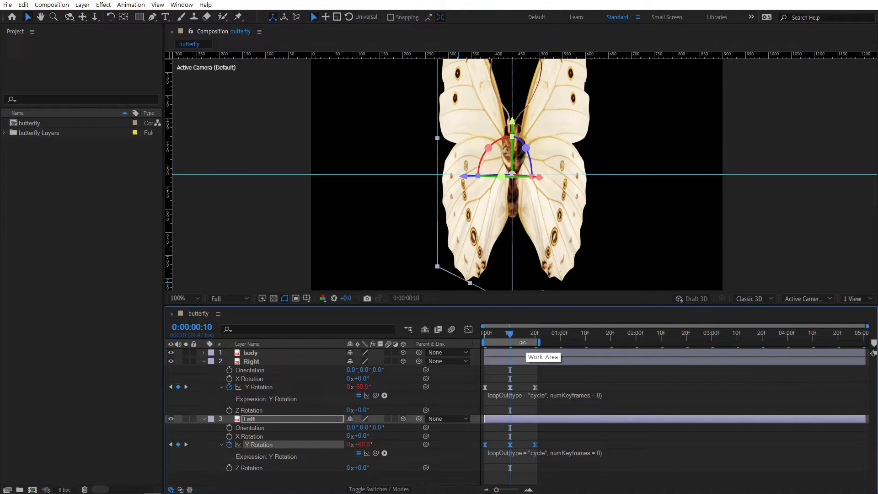
Extend the work area to the full composition length and preview the looping wing flap.
double_click(521, 343)
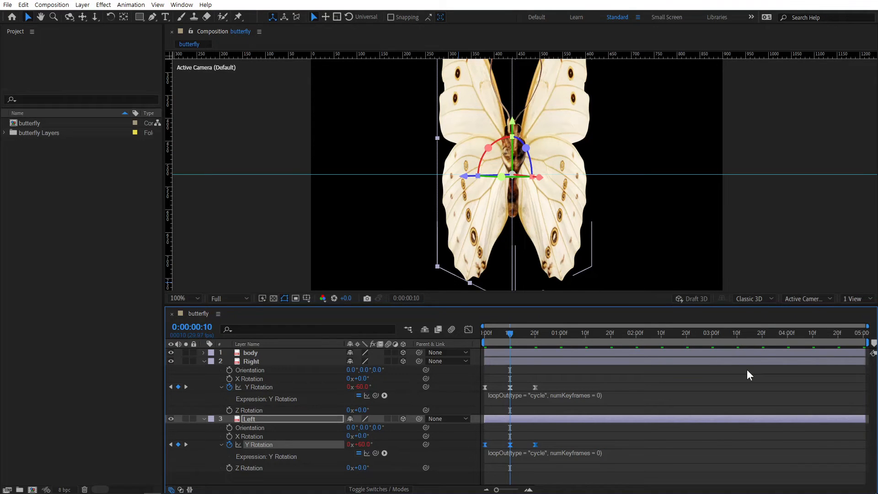
key("space")
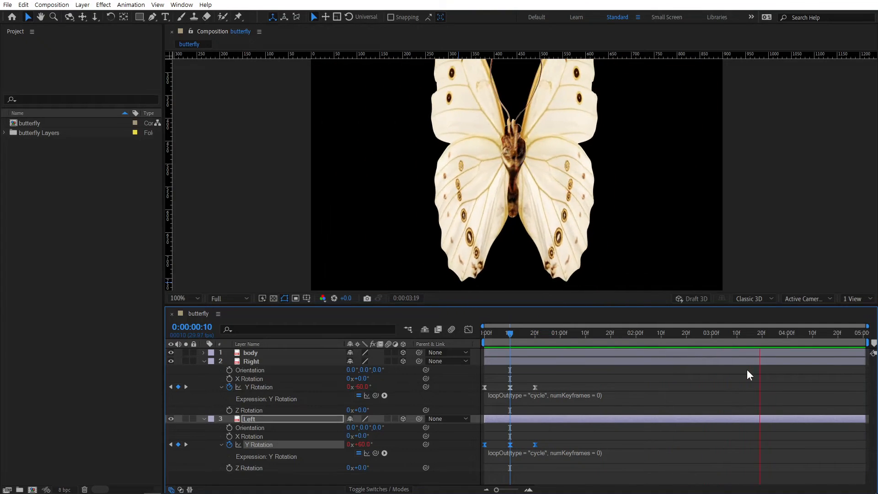
Stop the preview, collapse the properties of the Right and Left layers, and clear the layer selection.
key("space")
left_click(204, 361)
left_click(204, 370)
left_click(216, 383)
Parent the Right and Left wing layers to the body layer.
scroll(604, 197, "down", 2)
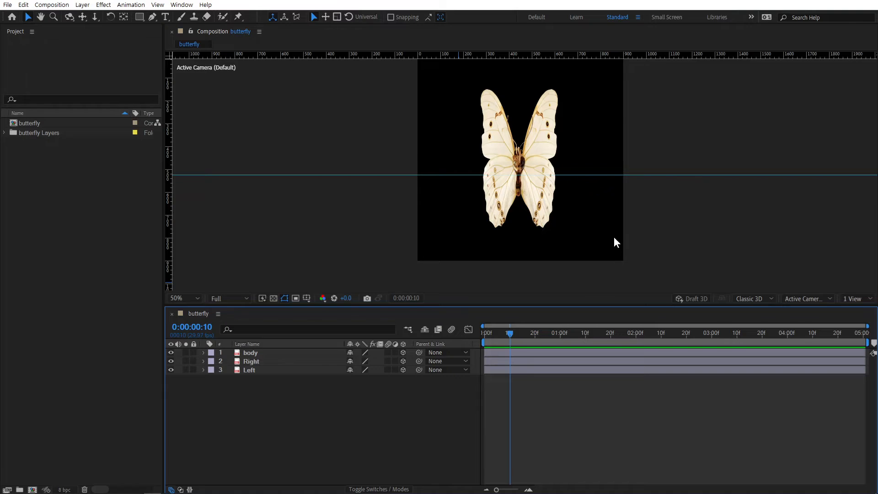
left_click_drag(563, 213, 546, 252)
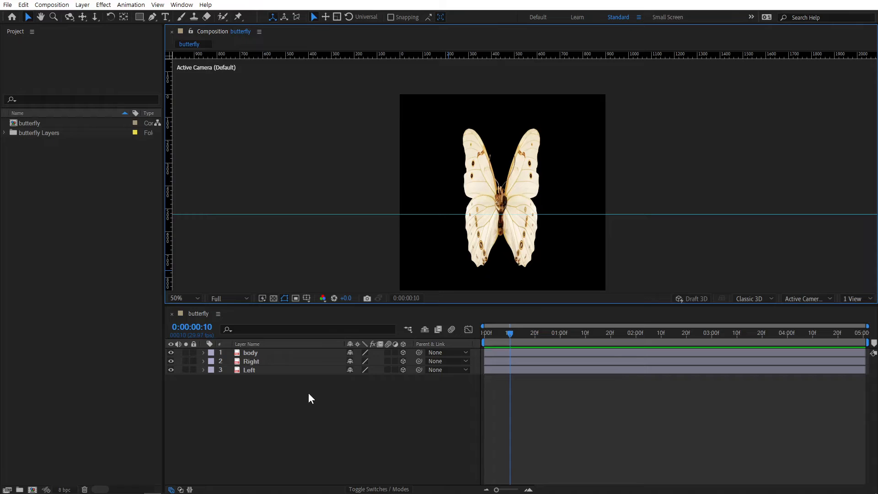
left_click_drag(308, 394, 264, 359)
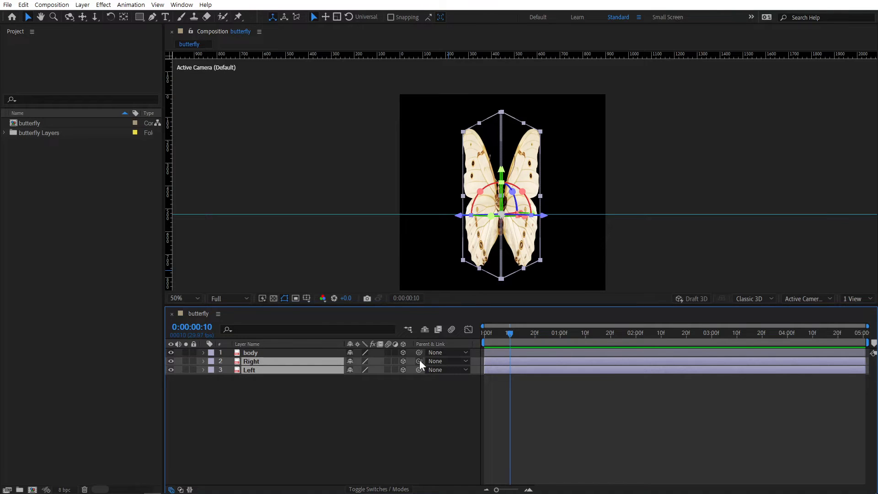
left_click_drag(419, 360, 284, 355)
Move the body layer upward to test the wing parenting, and undo the move.
left_click(284, 355)
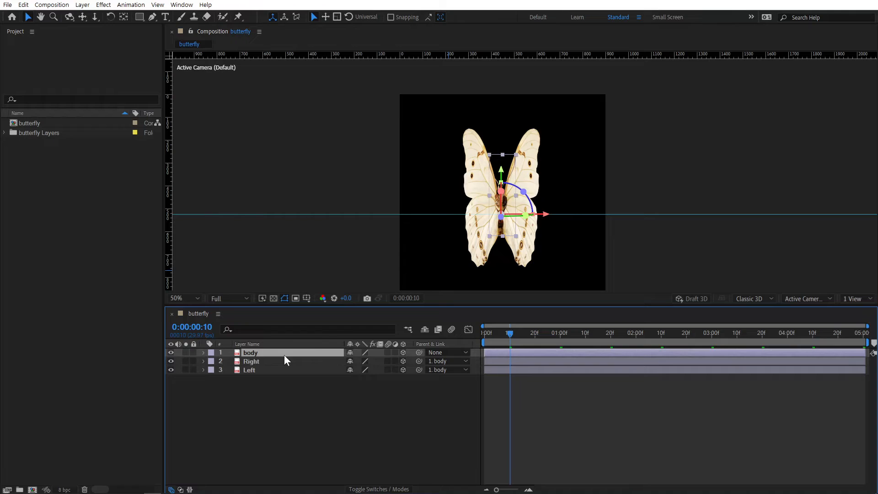
mouse_move(501, 208)
left_mouse_down()
mouse_move(500, 183)
mouse_move(499, 215)
mouse_move(500, 197)
left_mouse_up()
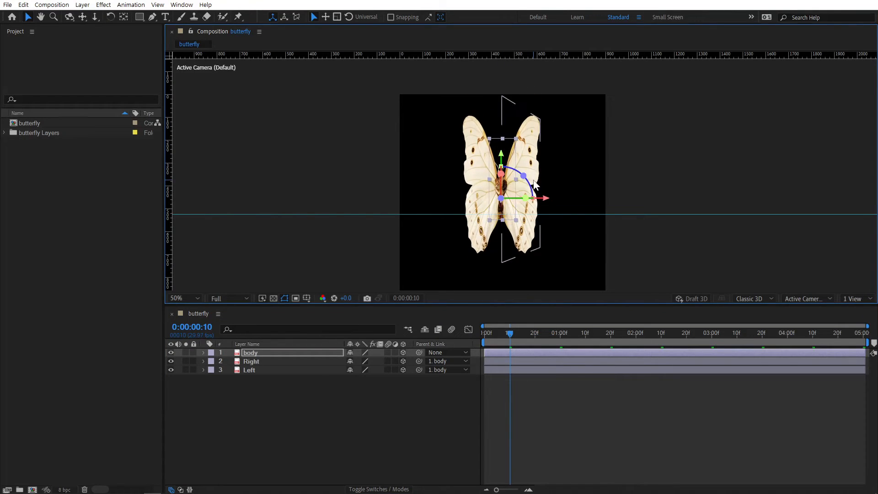
key("ctrl+z")
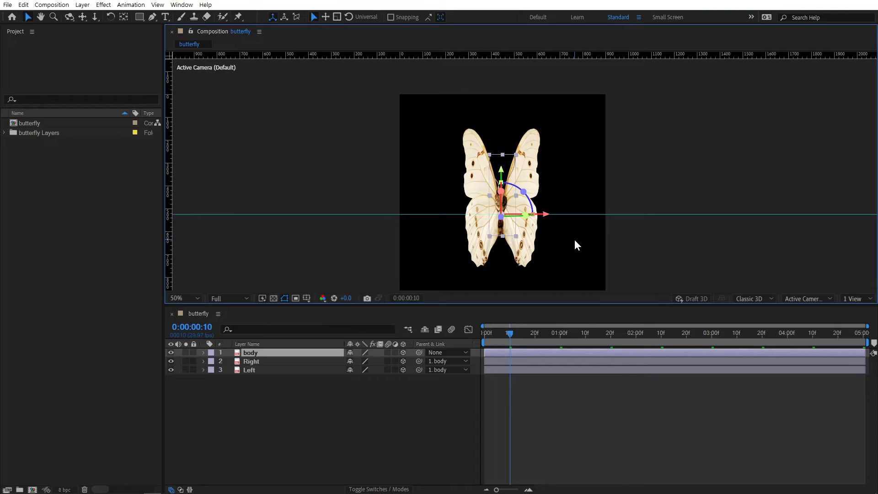
left_click(274, 420)
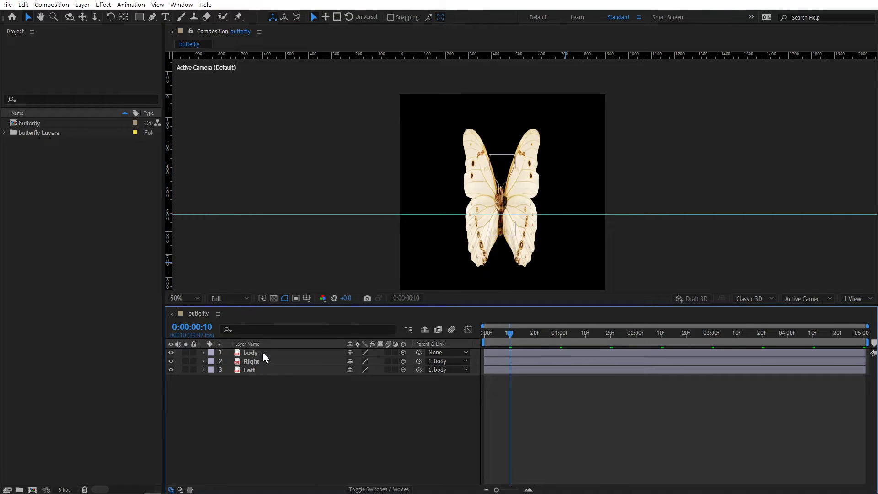
Add a new null object to the butterfly composition.
left_click(263, 352)
left_click(273, 388)
right_click(273, 388)
mouse_move(308, 276)
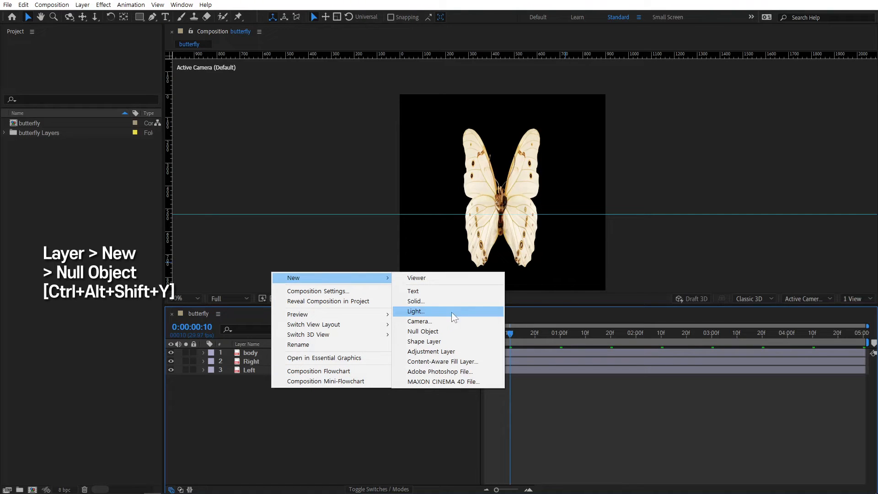
left_click(440, 332)
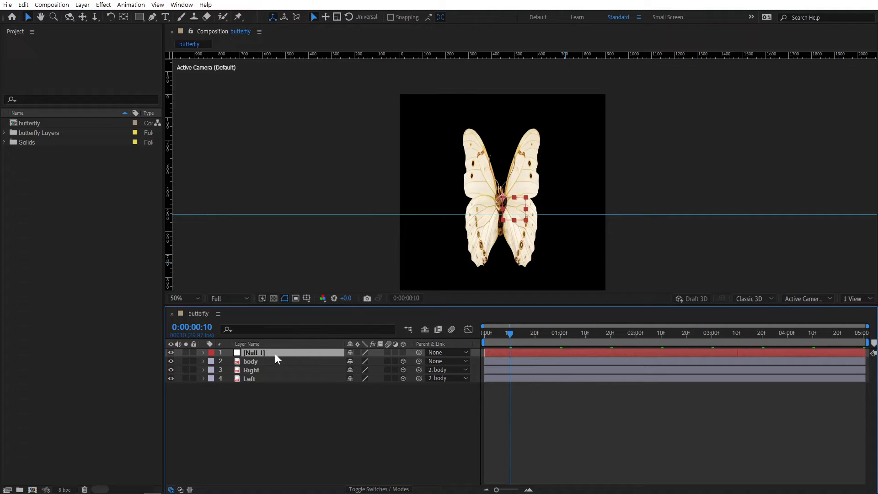
Set the null layer's Anchor Point to 50, 50.
key("a")
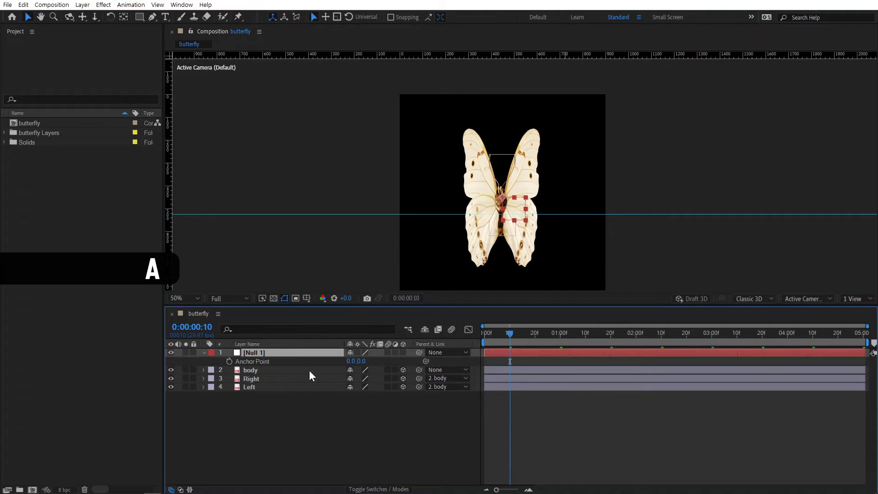
left_click(351, 361)
type("50")
key("Tab")
type("50")
key("Return")
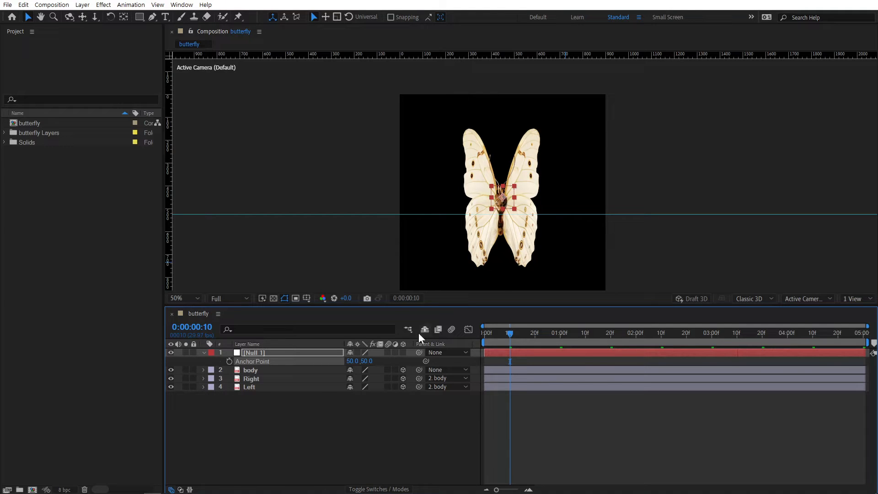
Make the null a 3D layer and parent the body layer to it.
left_click(402, 353)
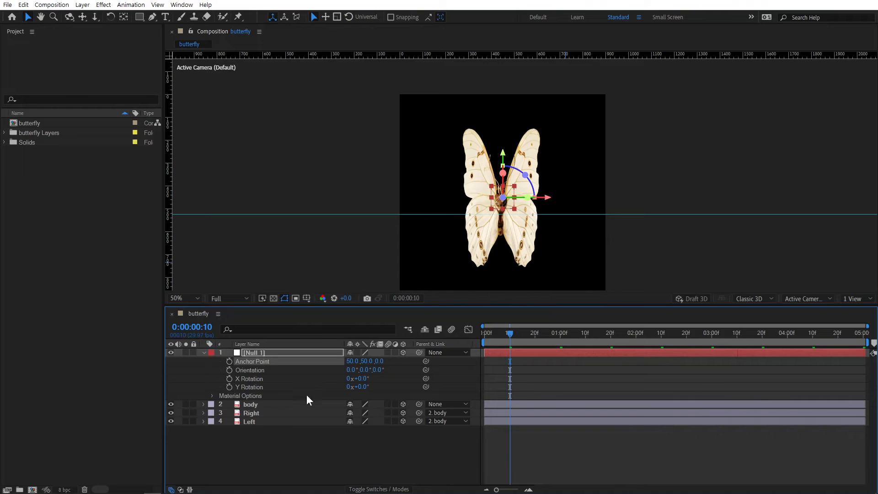
left_click(258, 405)
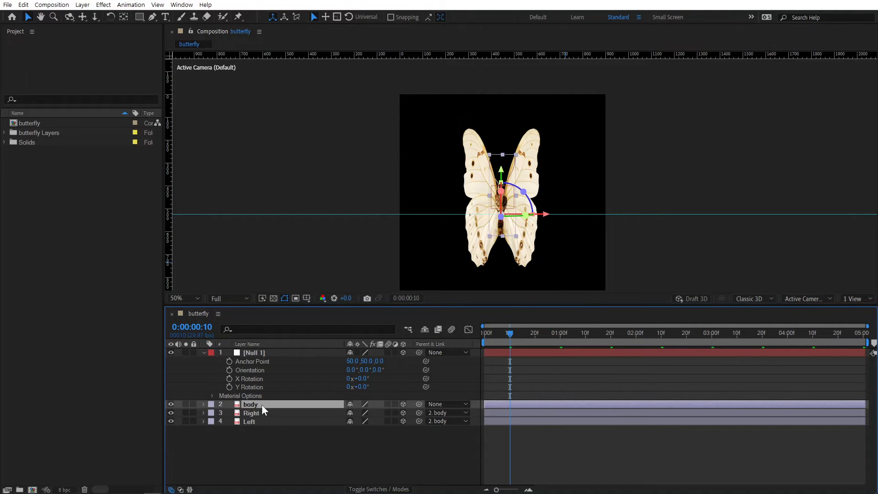
left_click(264, 354)
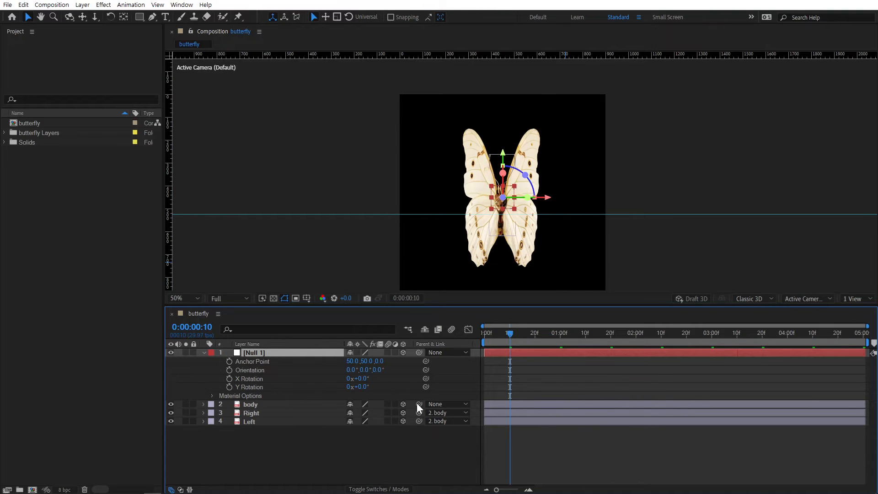
left_click_drag(418, 405, 307, 353)
Set the null layer's X Rotation to -74° to tilt the whole butterfly.
left_click(265, 405)
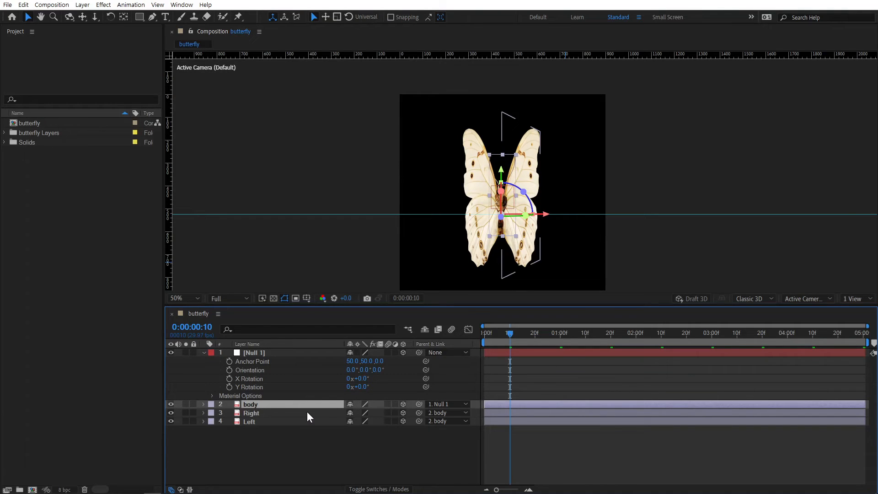
left_click(268, 354)
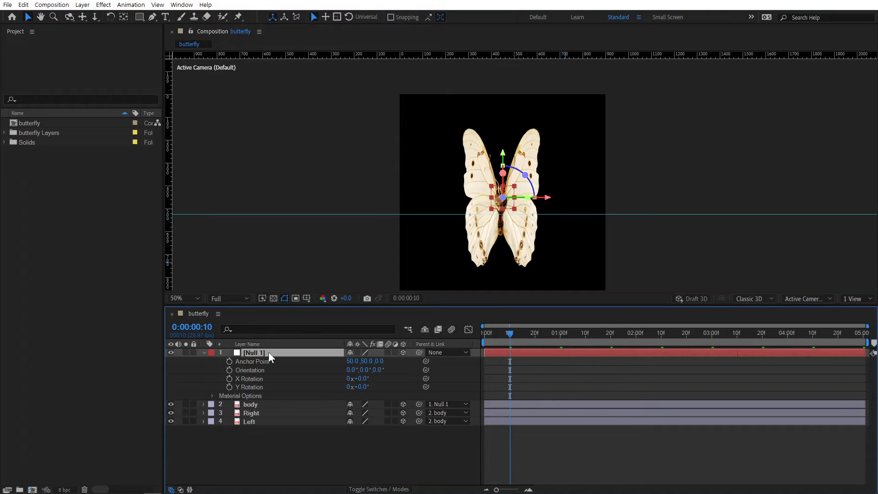
left_click(269, 406)
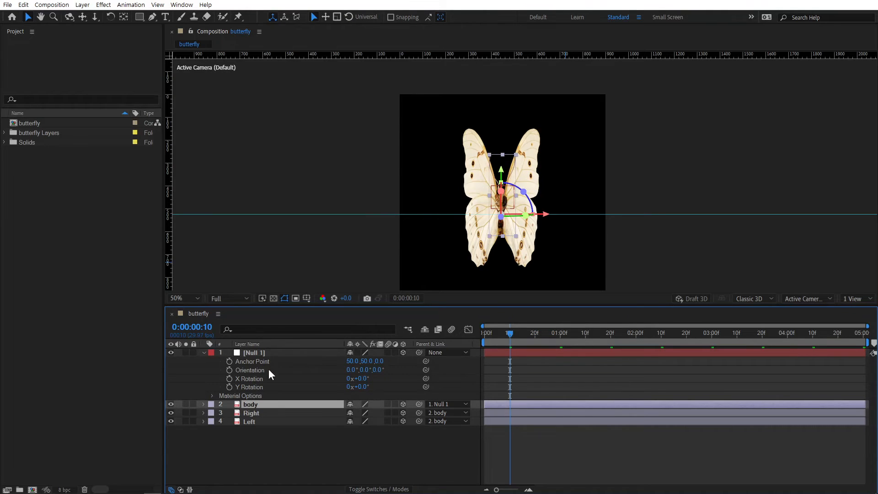
left_click(288, 353)
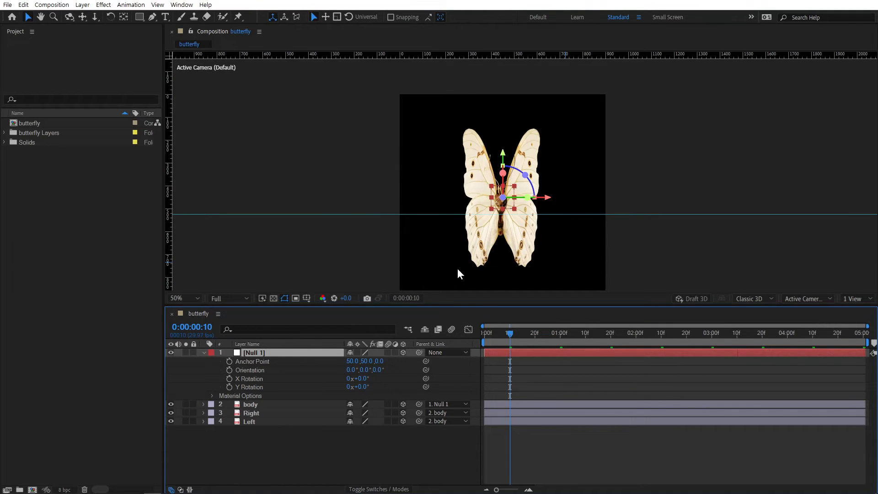
left_click_drag(369, 379, 332, 387)
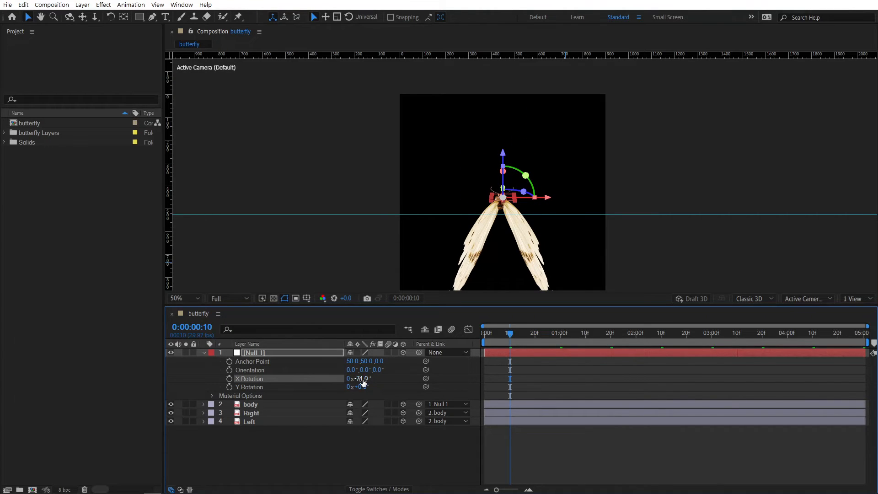
Scrub through and play the timeline to check the wing flap from the tilted angle.
left_click_drag(510, 340, 628, 342)
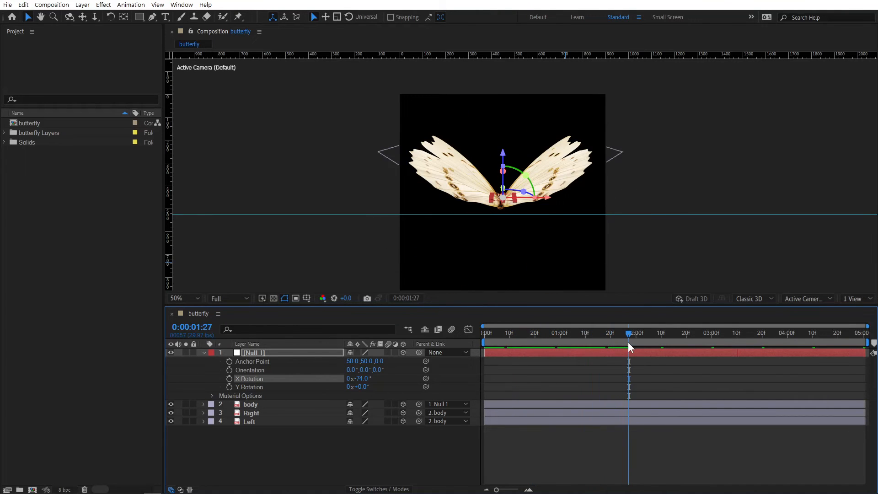
key("space")
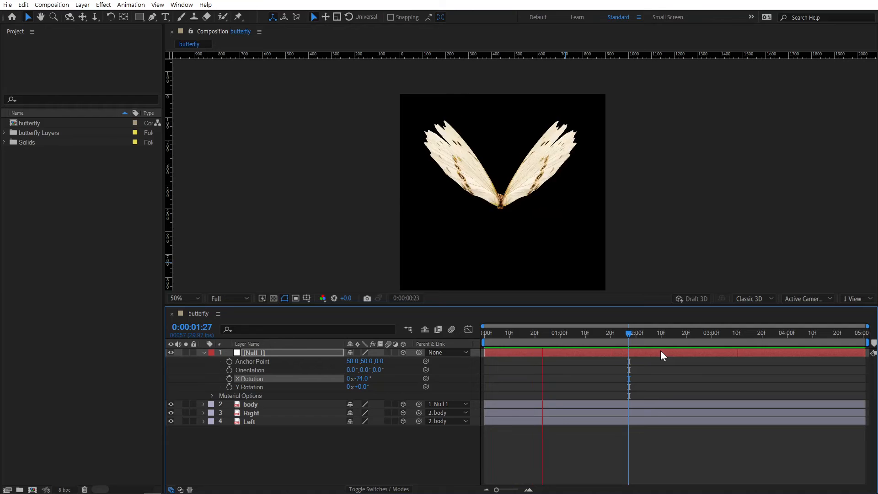
key("space")
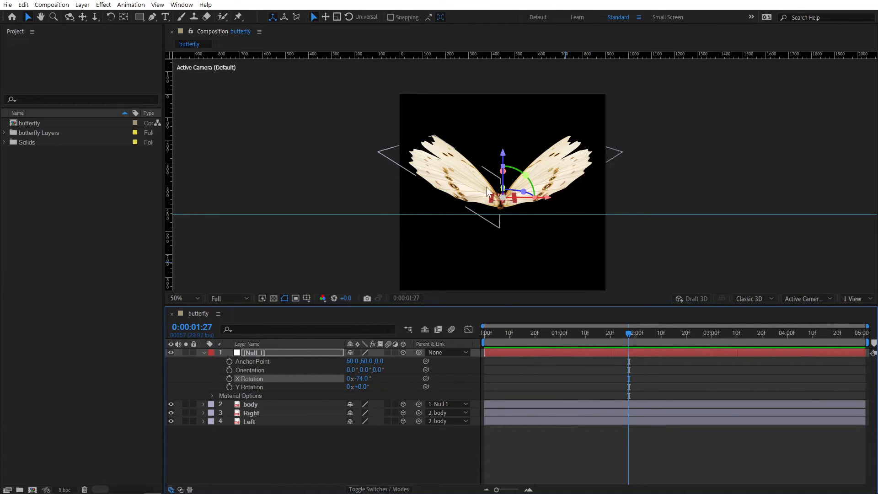
left_click_drag(525, 336, 671, 339)
left_click(284, 445)
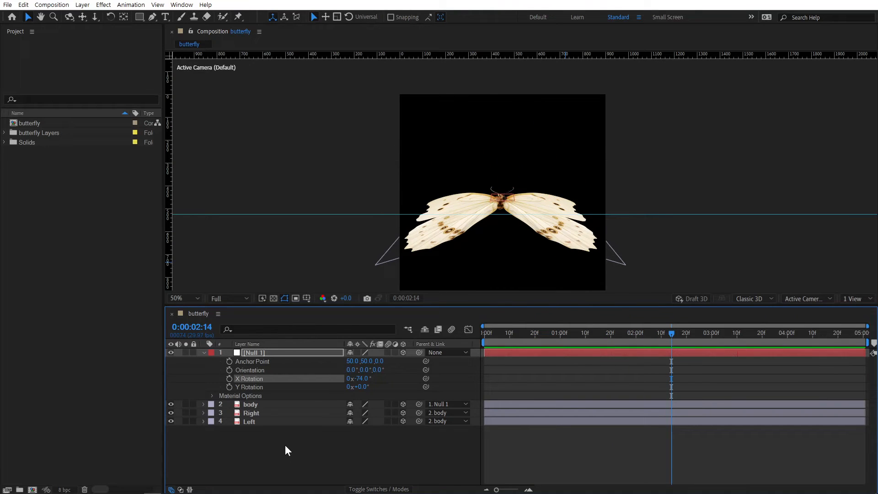
Add the expression wiggle(1,200) to the body layer's Position.
left_click(273, 352)
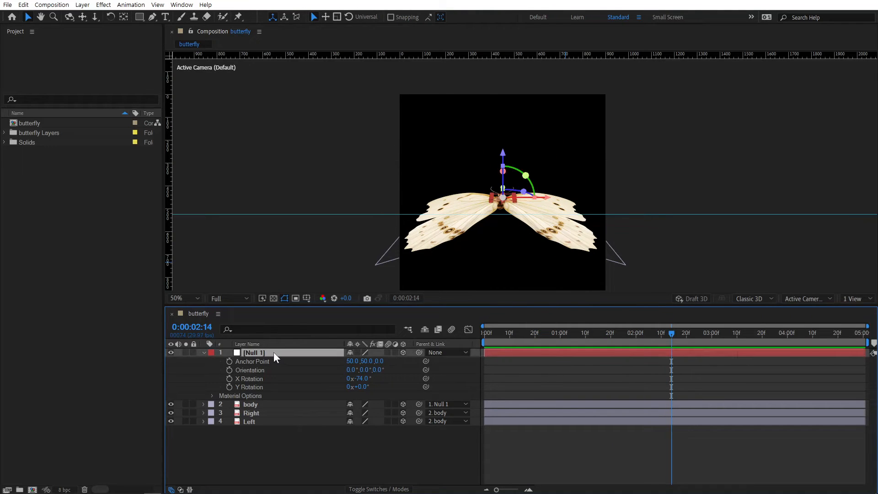
left_click(260, 405)
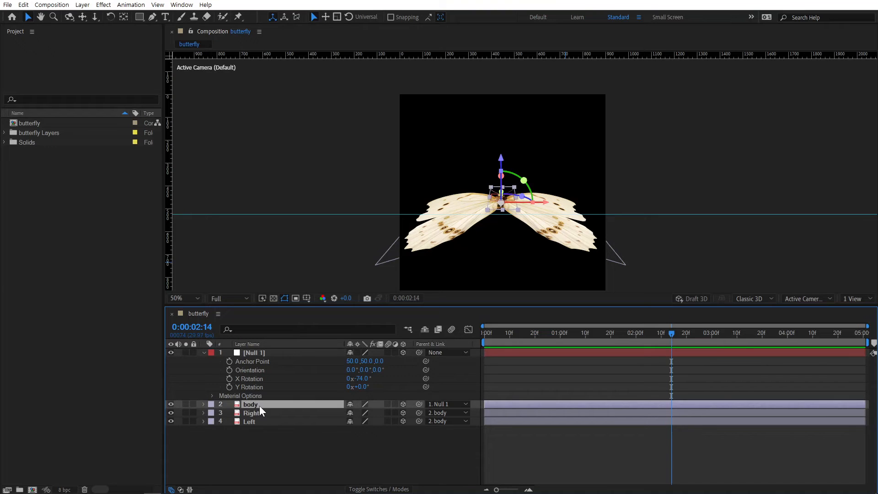
key("p")
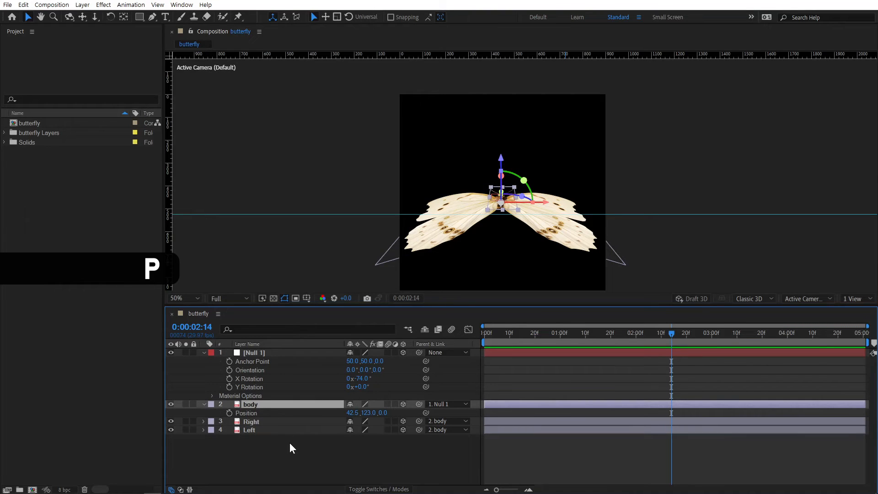
left_click(229, 412, "alt")
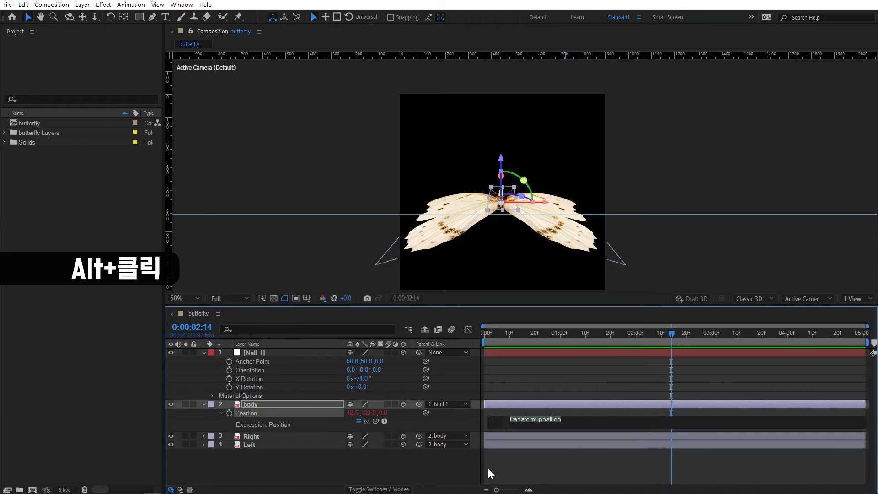
type("wiggle")
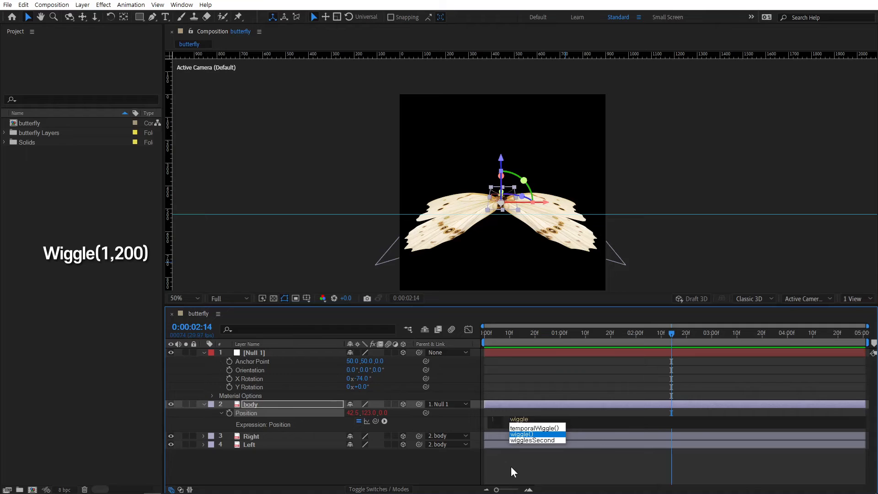
key("Return")
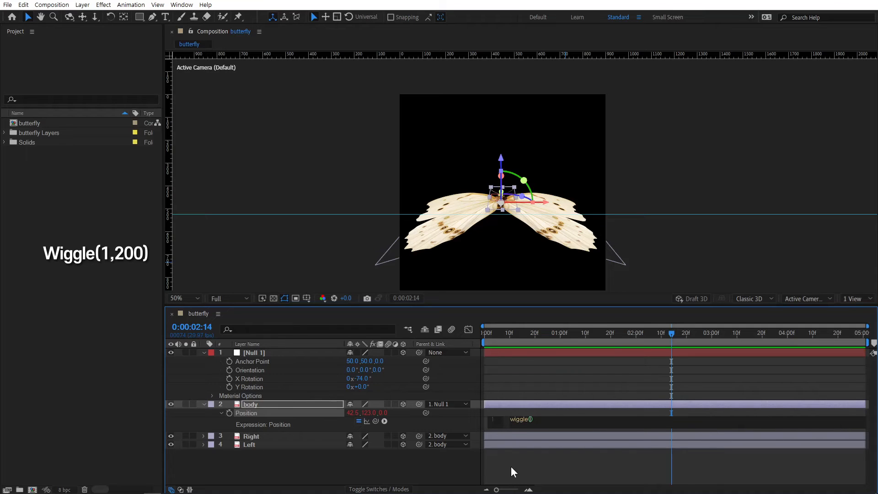
type("1,200")
Preview the butterfly's random position movement and scrub through the timeline to about 0:00:03:11.
left_click(649, 334)
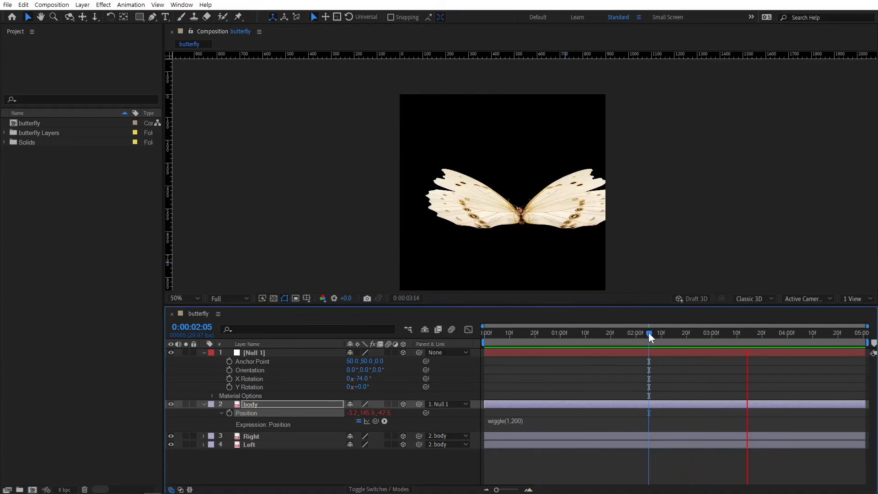
key("space")
left_click_drag(564, 334, 740, 347)
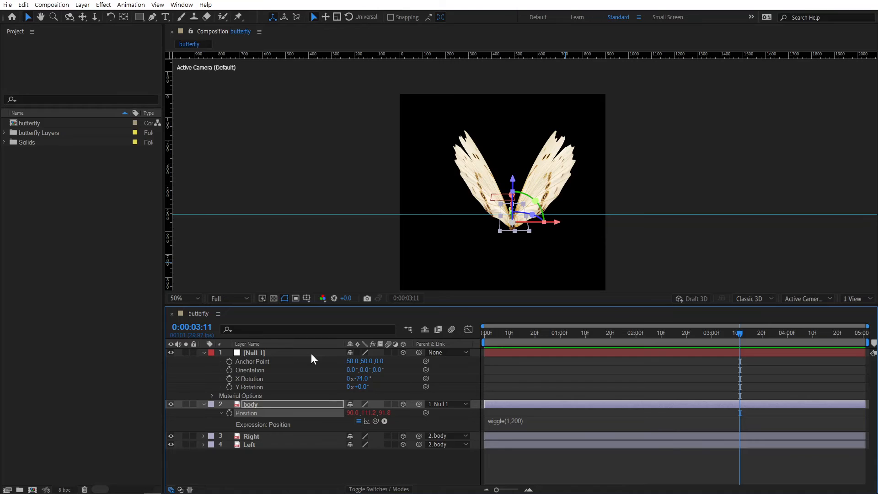
Add the expression wiggle(1,30) to the null layer's Orientation and preview the butterfly's random tilting.
left_click(285, 353)
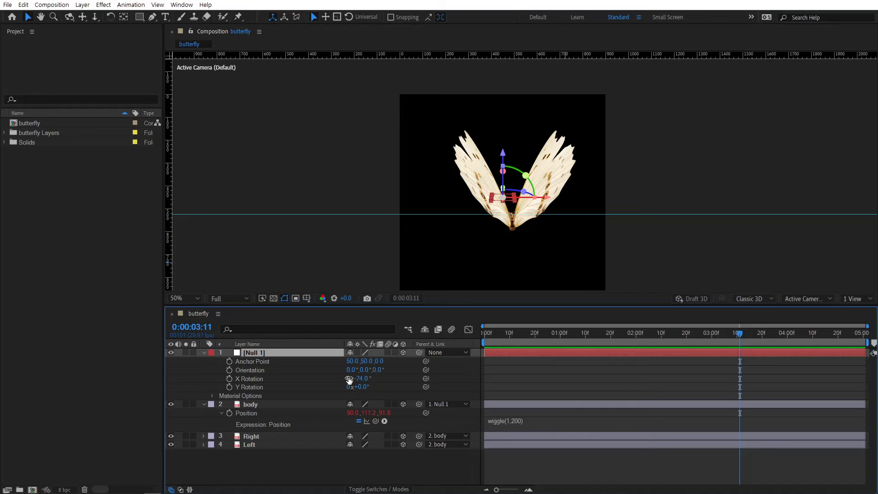
left_click(256, 370)
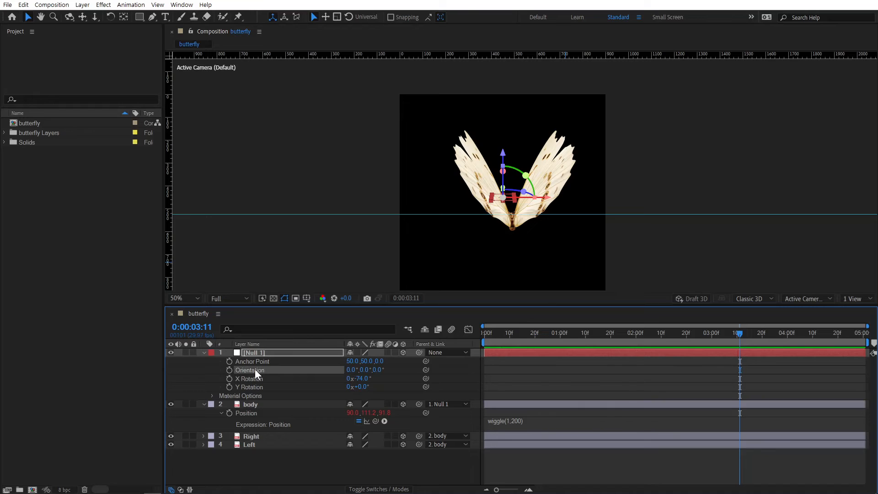
left_click(229, 370, "alt")
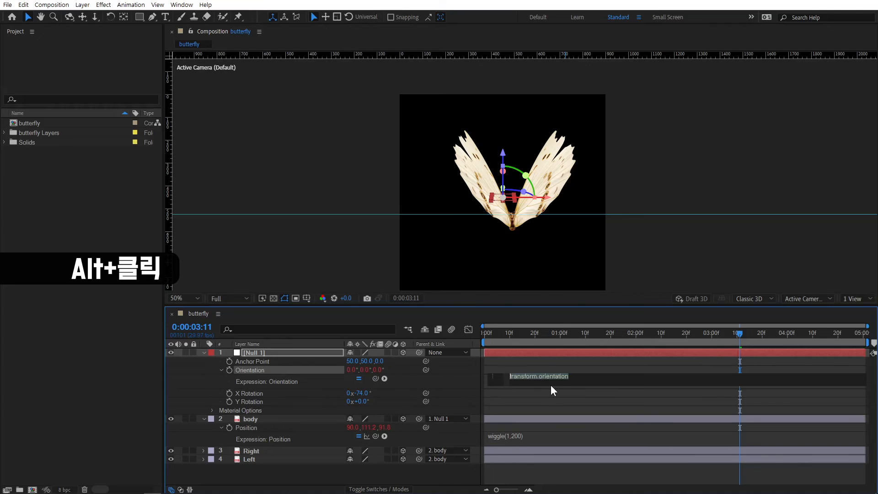
type("wi")
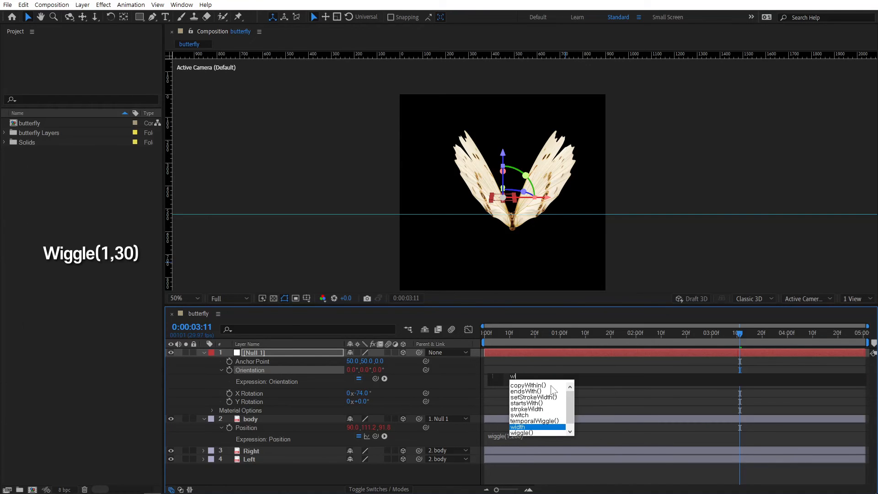
type("ggle")
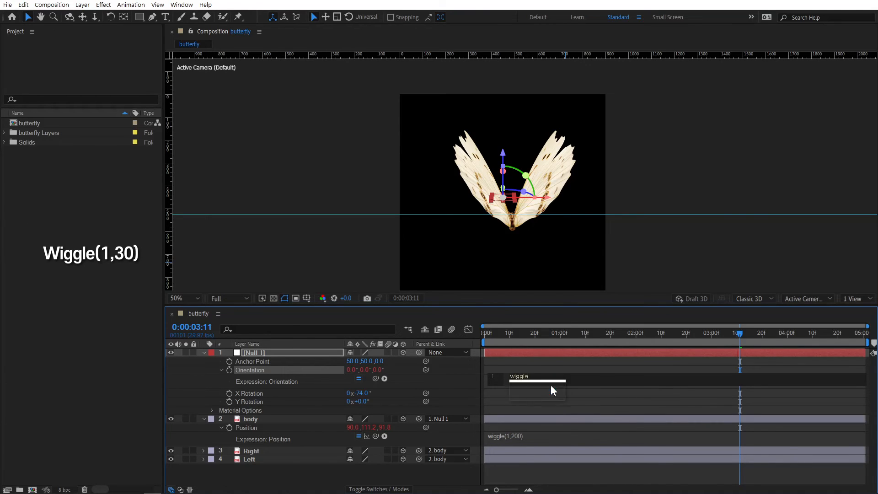
key("Return")
type("1,30")
left_click(619, 333)
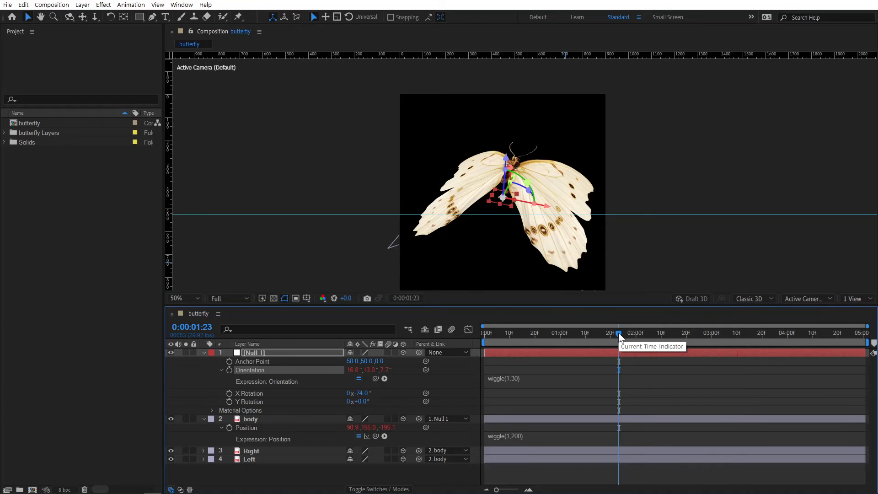
key("space")
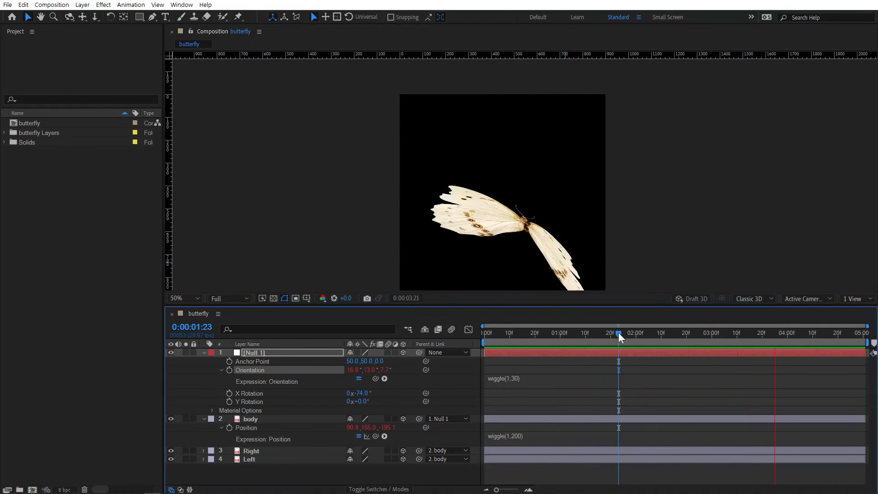
key("space")
Change the null layer's Orientation expression to wiggle(1,20).
left_click(521, 420)
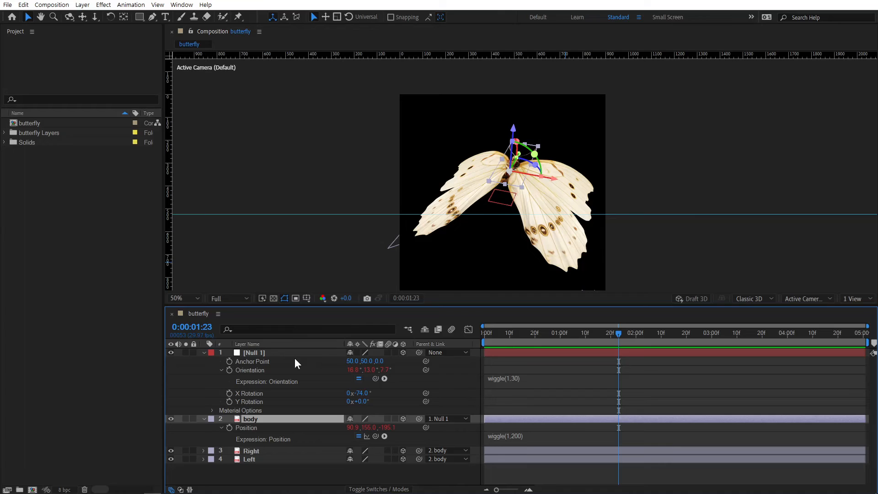
left_click(271, 355)
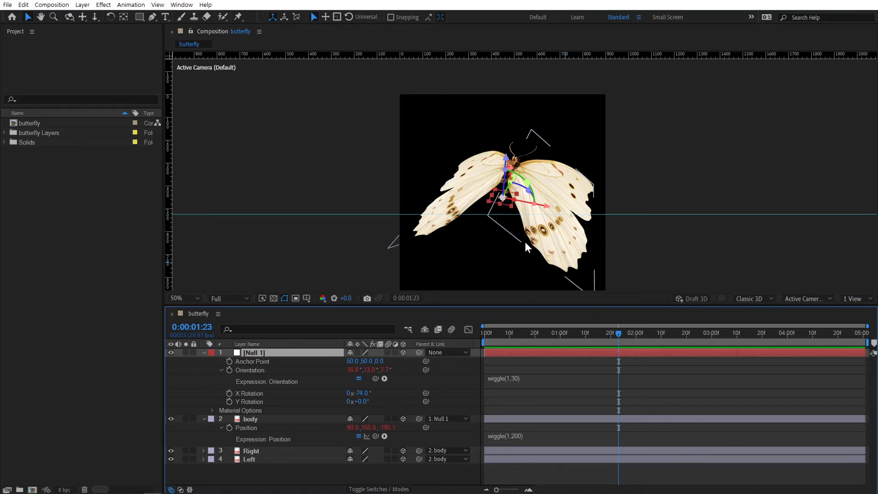
left_click(523, 379)
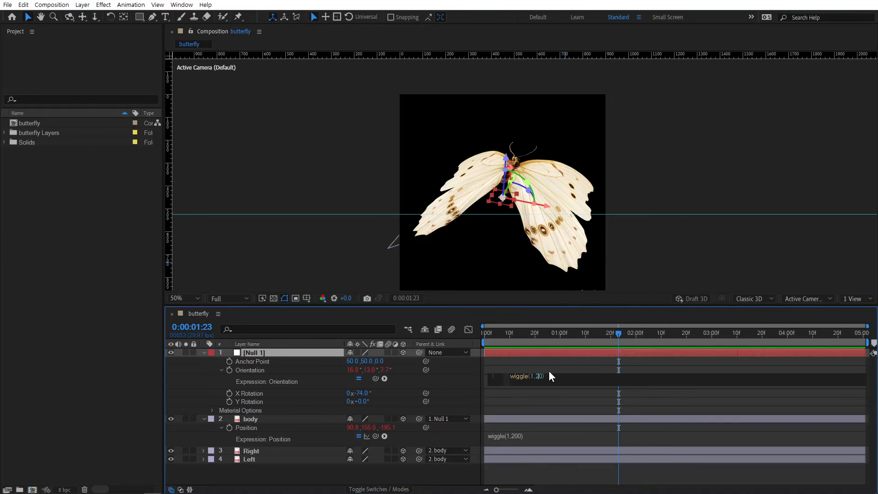
left_click(603, 335)
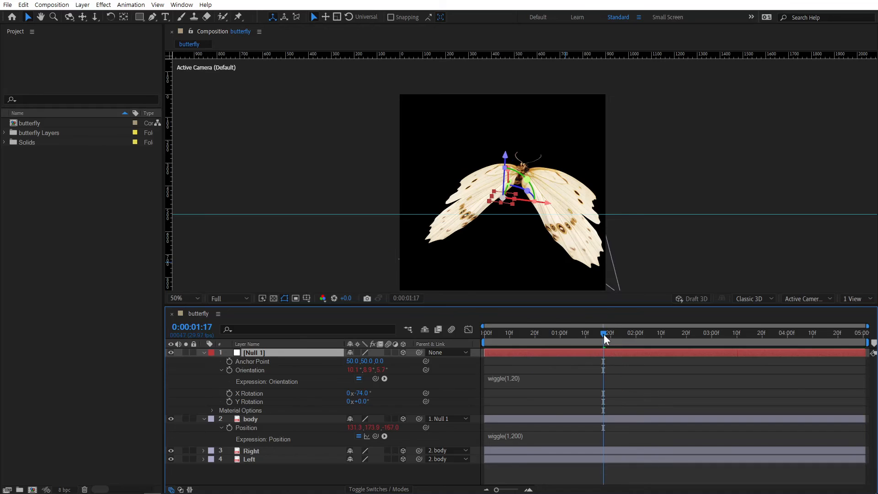
Change the body layer's Position expression to wiggle(1,100) and preview the gentler motion.
left_click(517, 436)
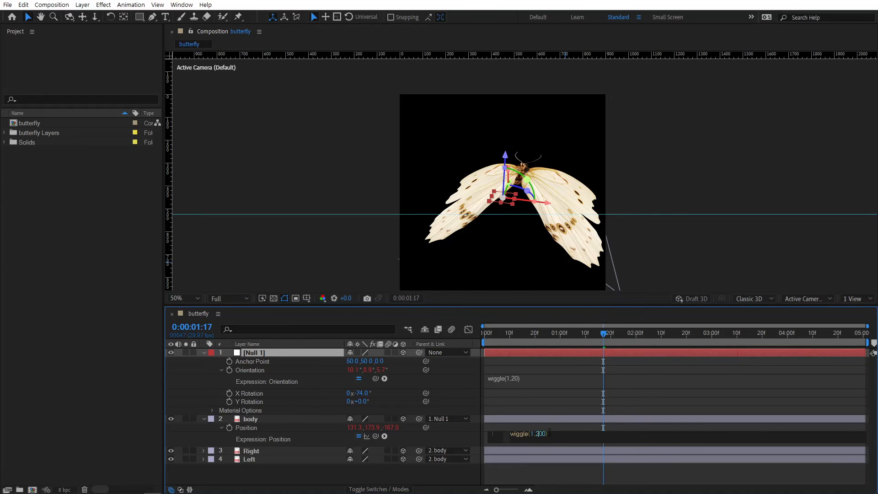
key("BackSpace")
type("1")
left_click(638, 394)
key("space")
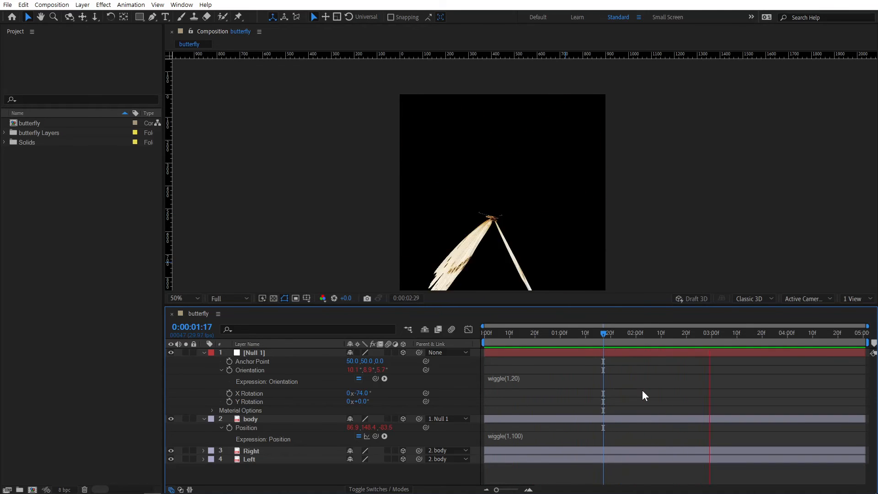
key("space")
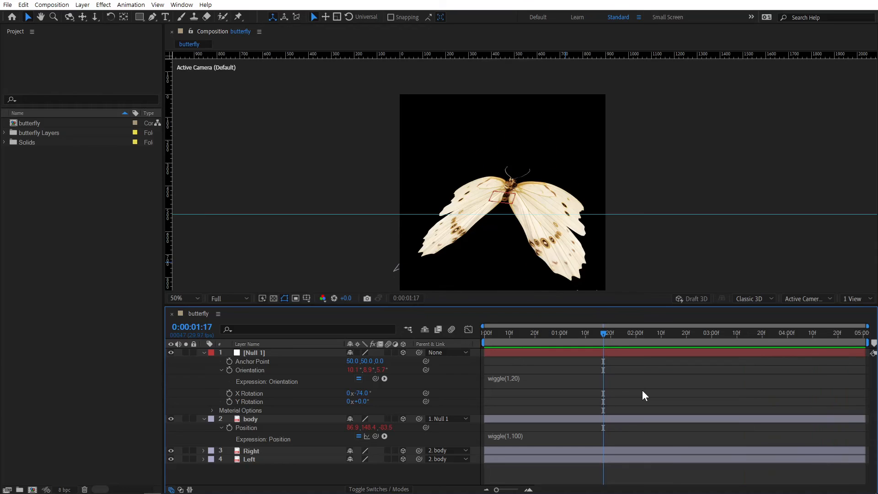
Resize the butterfly composition to a width of 1920 px and a height of 1080 px.
left_click(52, 6)
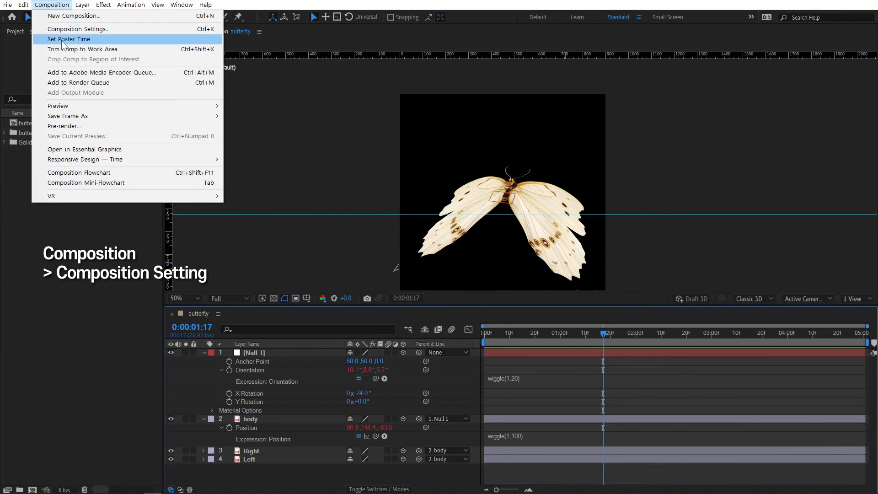
left_click(98, 29)
left_click(381, 140)
type("1920")
left_click(383, 157)
type("1080")
key("Return")
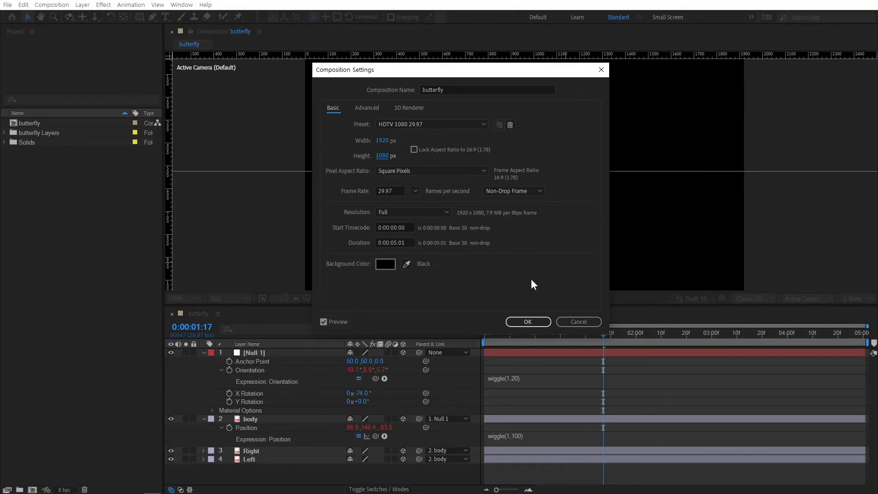
left_click(527, 324)
scroll(532, 225, "down", 2)
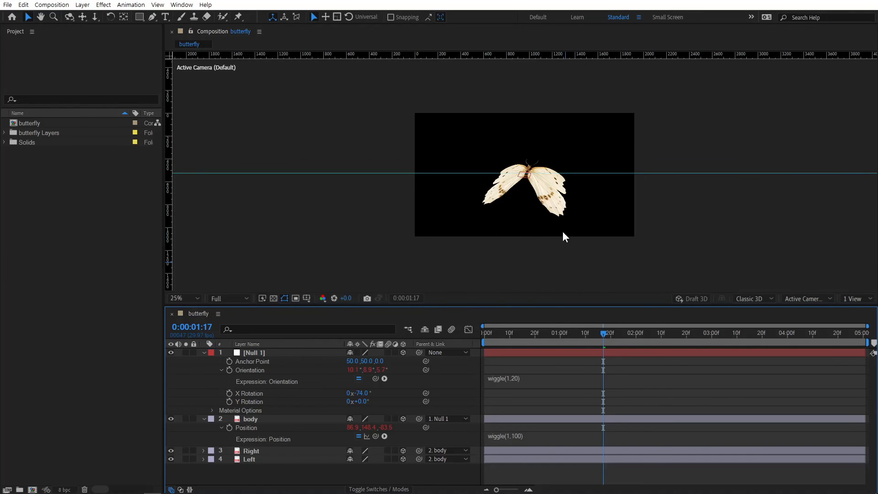
Set the null layer's Scale to 50% to shrink the whole butterfly.
left_click(279, 353)
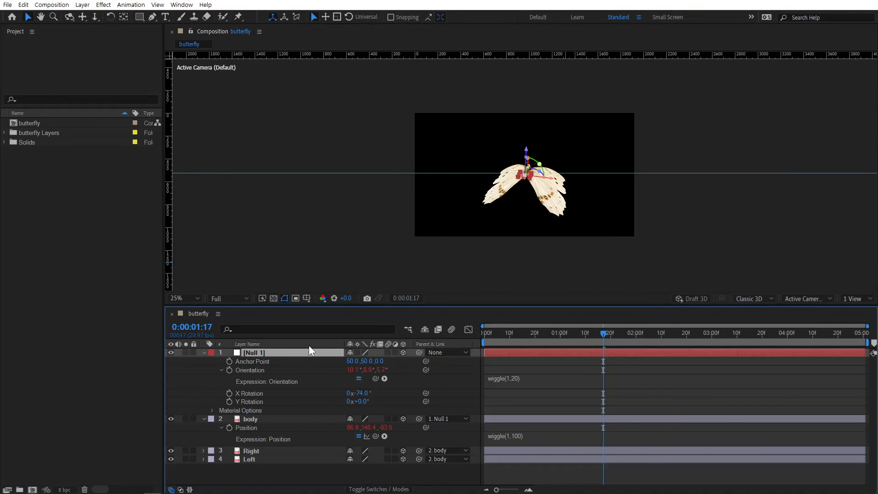
key("s")
left_click(364, 362)
type("50")
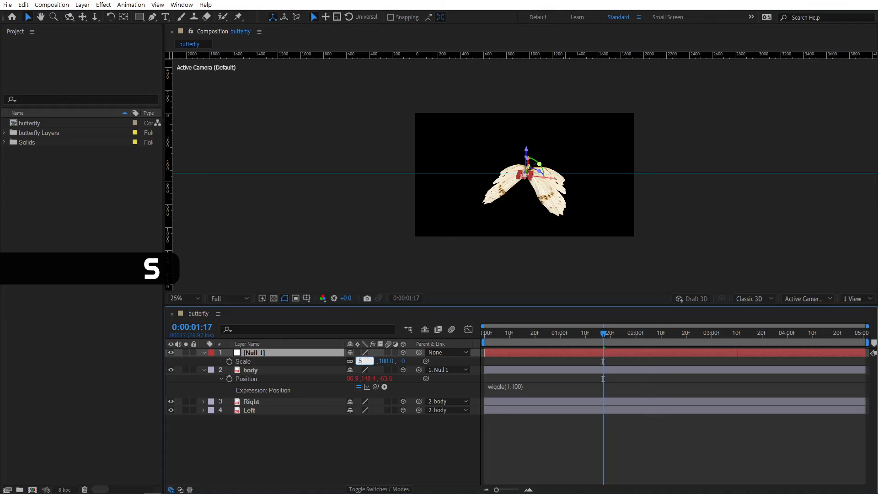
key("Return")
left_click(550, 443)
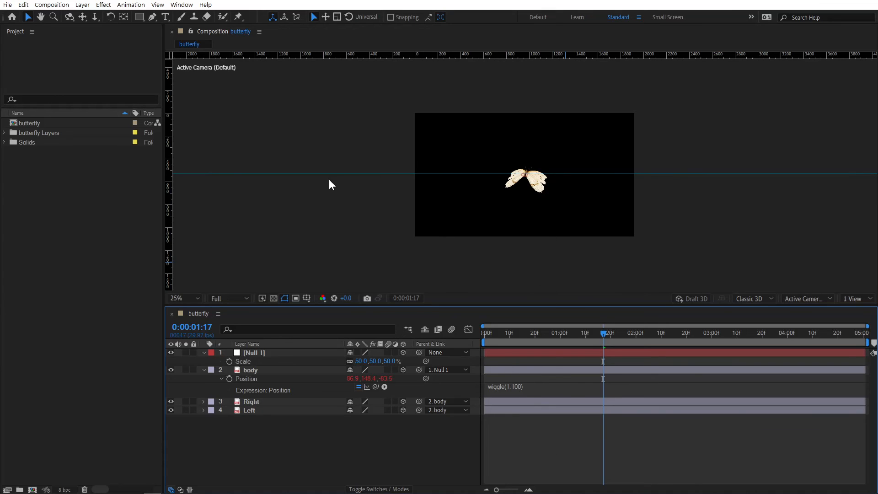
Remove the horizontal guide from the composition and preview the scaled-down butterfly's flight.
left_click_drag(330, 173, 358, 43)
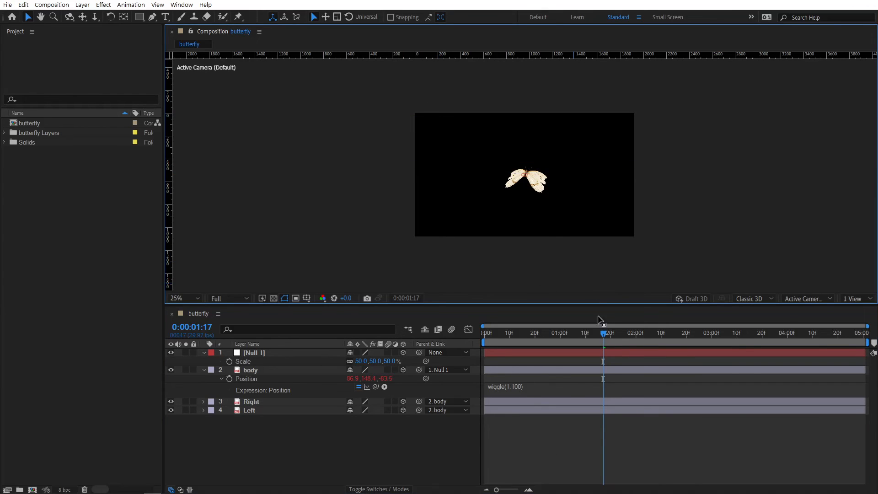
scroll(534, 180, "up", 2)
left_click_drag(534, 180, 478, 197)
key("space")
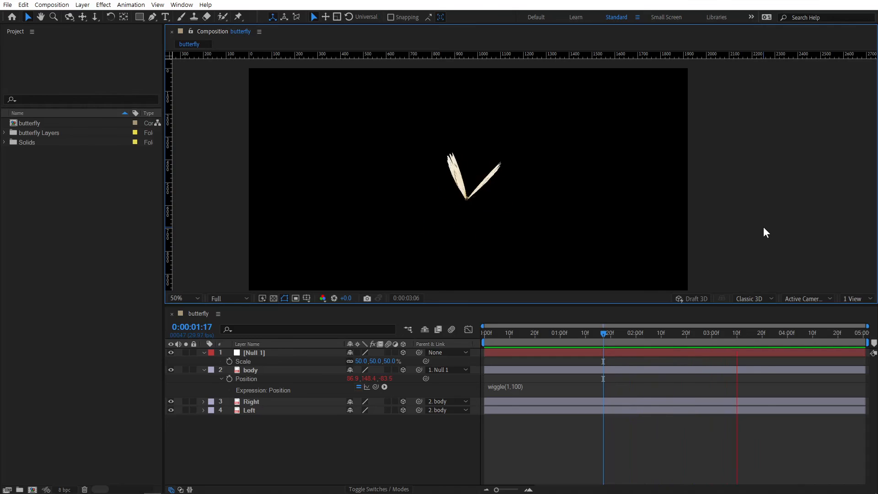
left_click(674, 333)
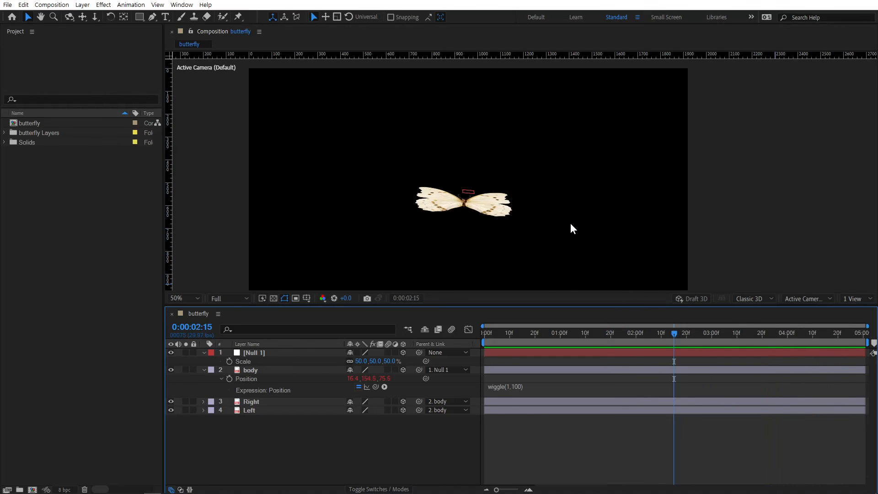
Return to 0:00:00:00 and split the composition viewer into 2 Views.
scroll(572, 223, "down", 2)
left_click(307, 353)
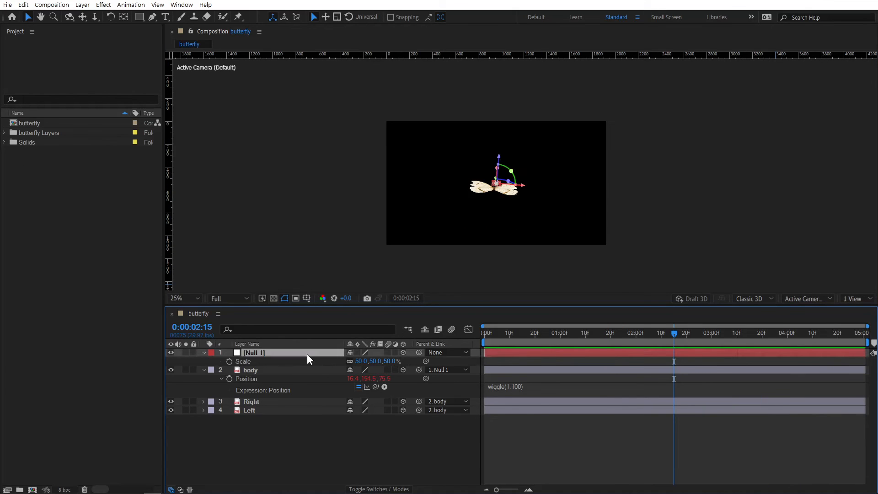
left_click_drag(495, 334, 459, 336)
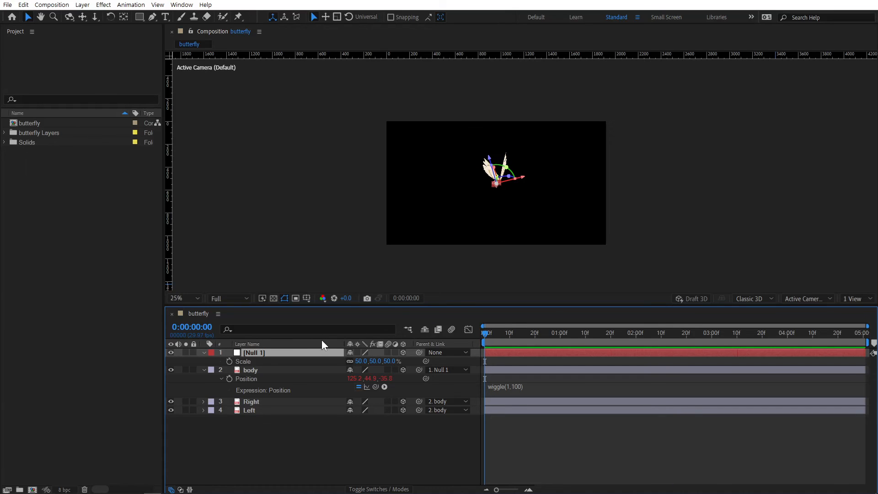
left_click(855, 298)
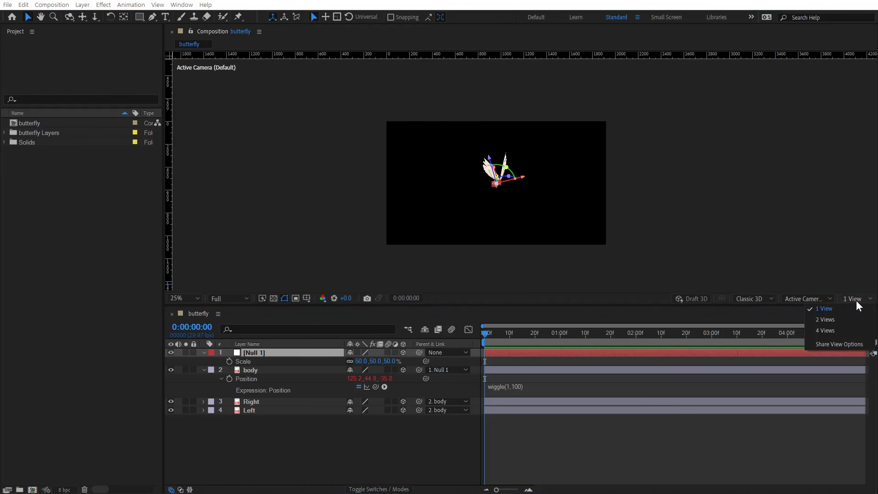
left_click(839, 319)
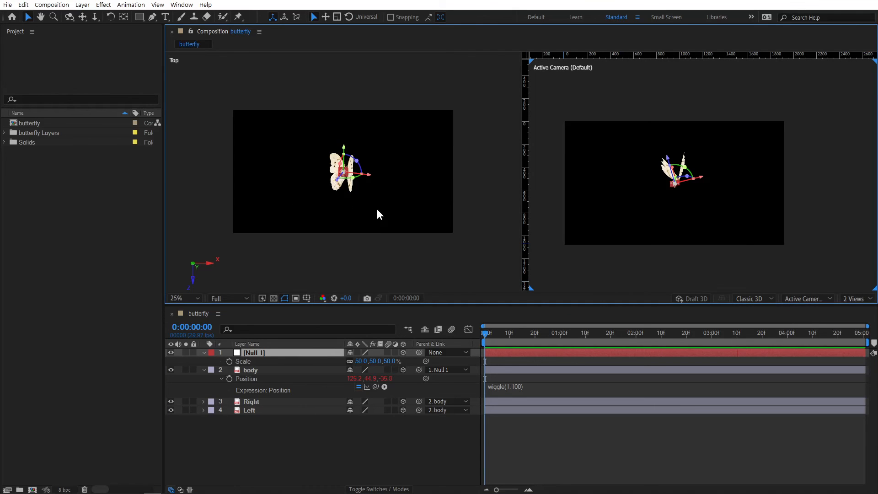
left_click(556, 138)
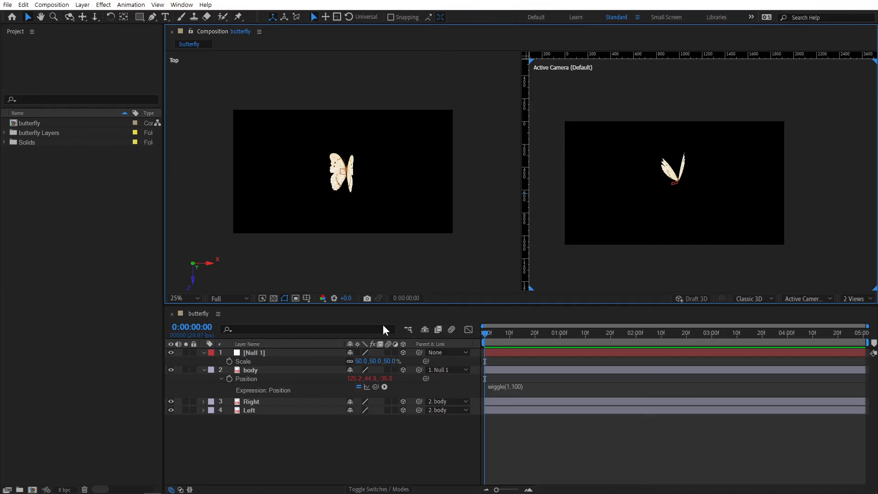
Keyframe the null's Position from about 348, 970, -709 at 0:00:00:00 to about 1179, 719, 665 at 0:00:05:00, moving it in the Top view.
left_click(270, 352)
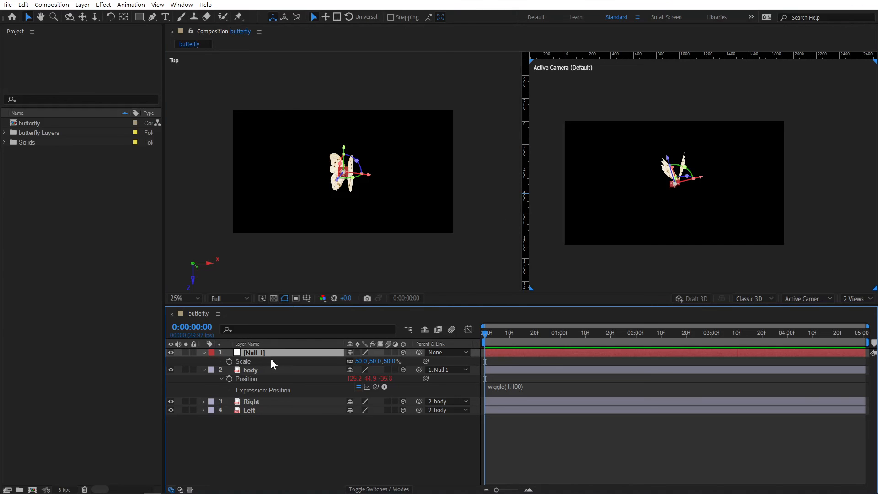
key("p")
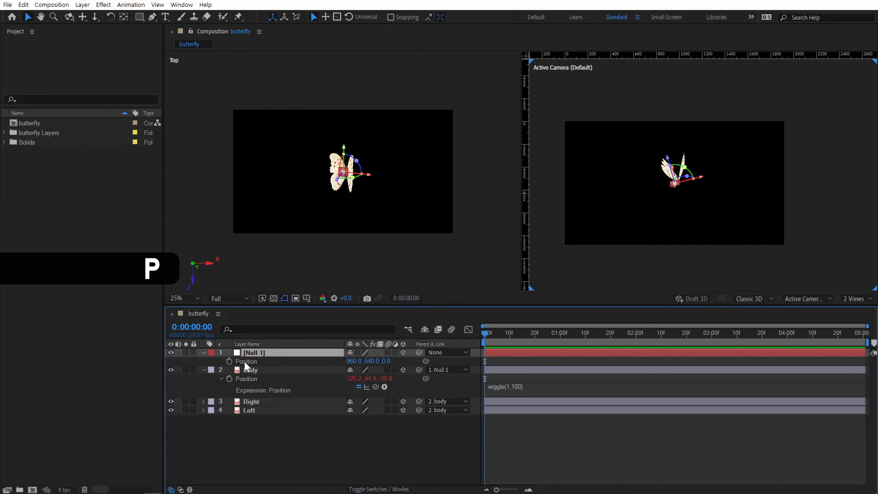
left_click(229, 360)
left_click_drag(344, 151, 270, 256)
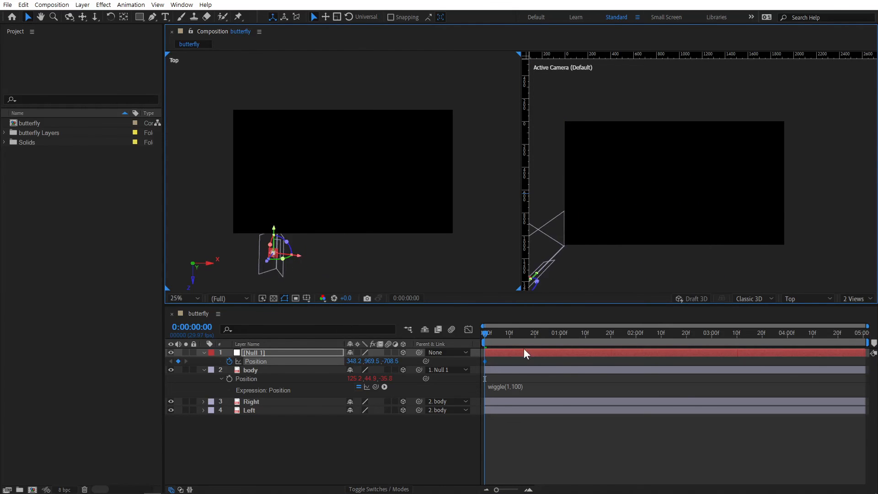
left_click(863, 337)
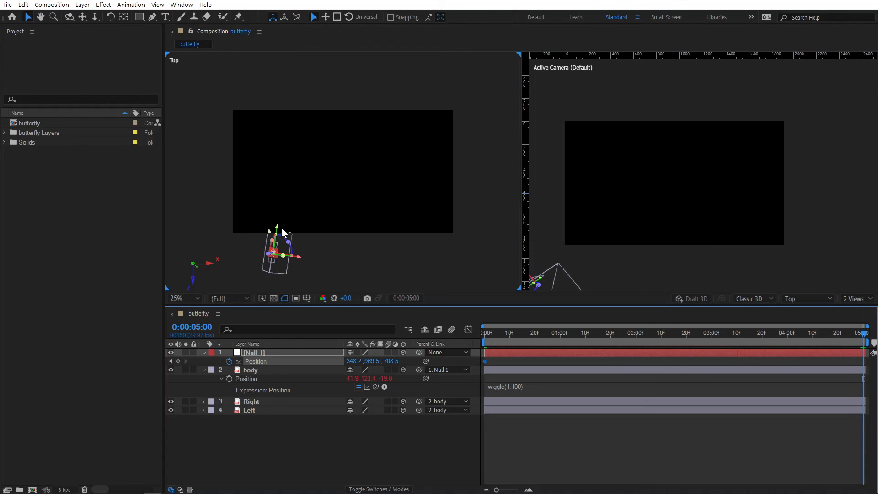
left_click_drag(279, 227, 371, 106)
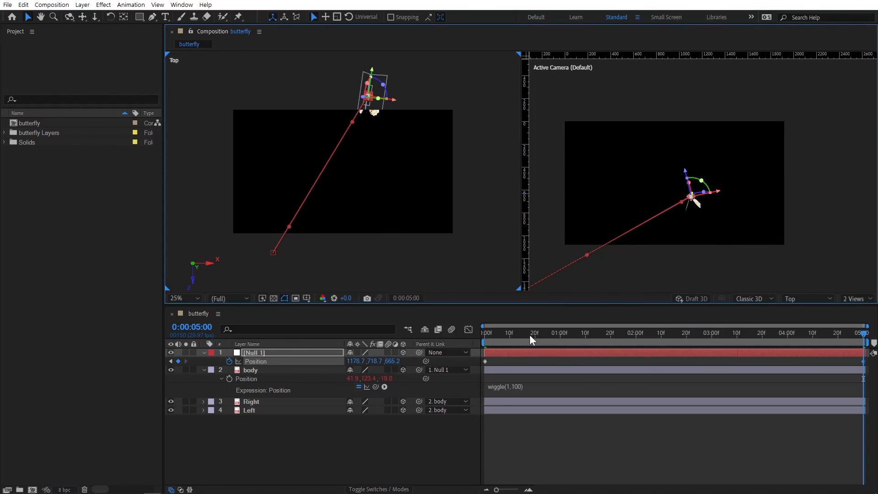
Play and scrub through the animation to check the butterfly's flight path in both views.
key("space")
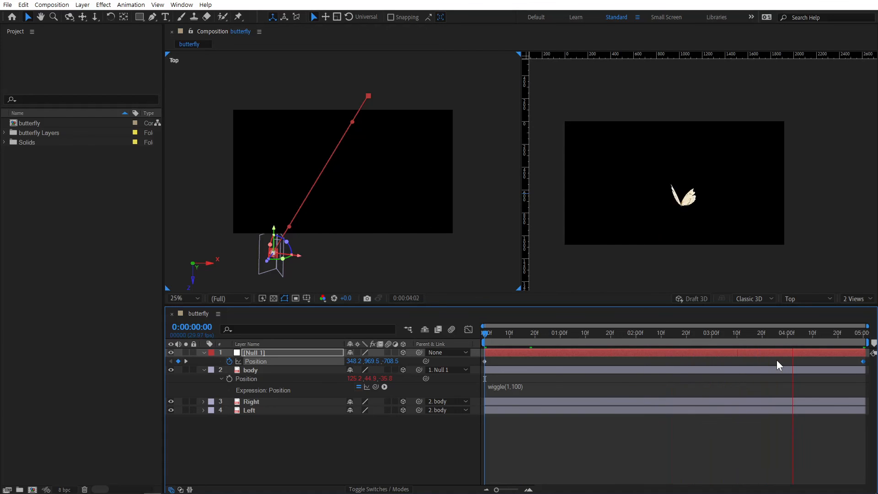
left_click(828, 338)
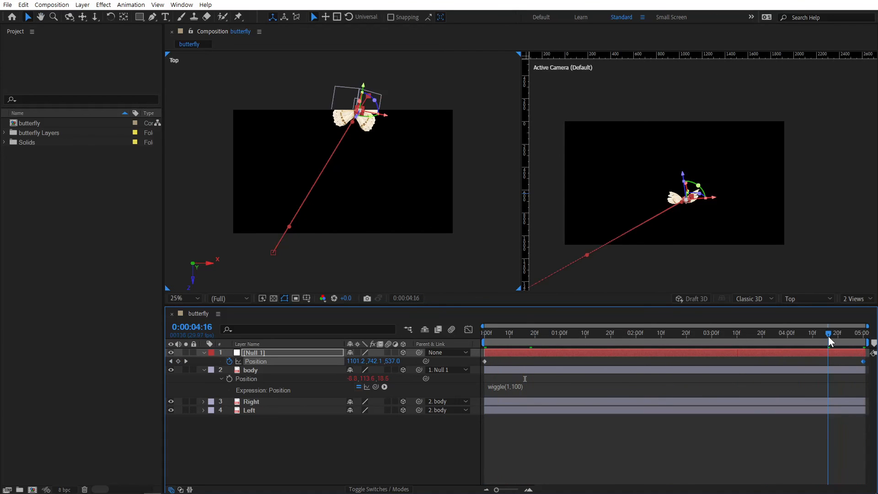
left_click(635, 418)
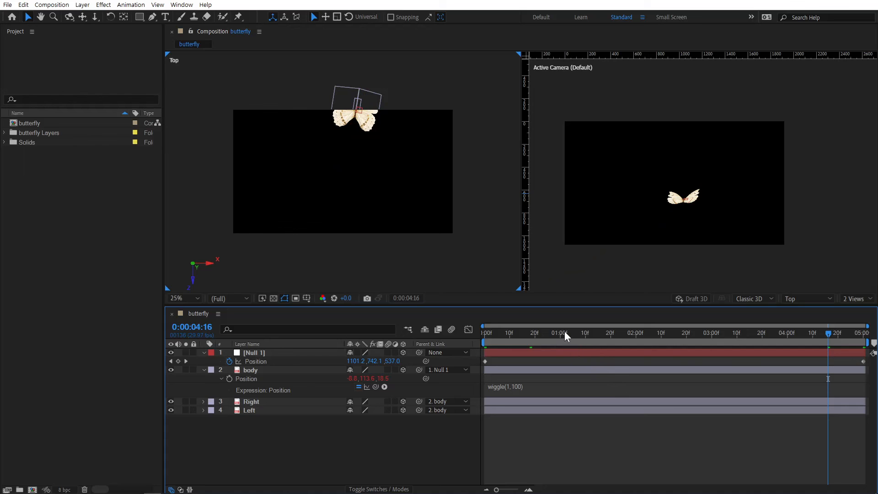
left_click_drag(565, 333, 558, 333)
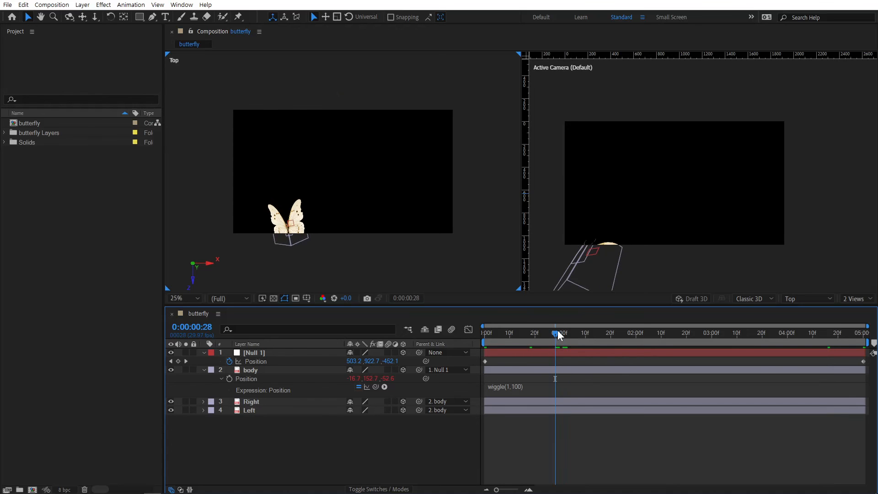